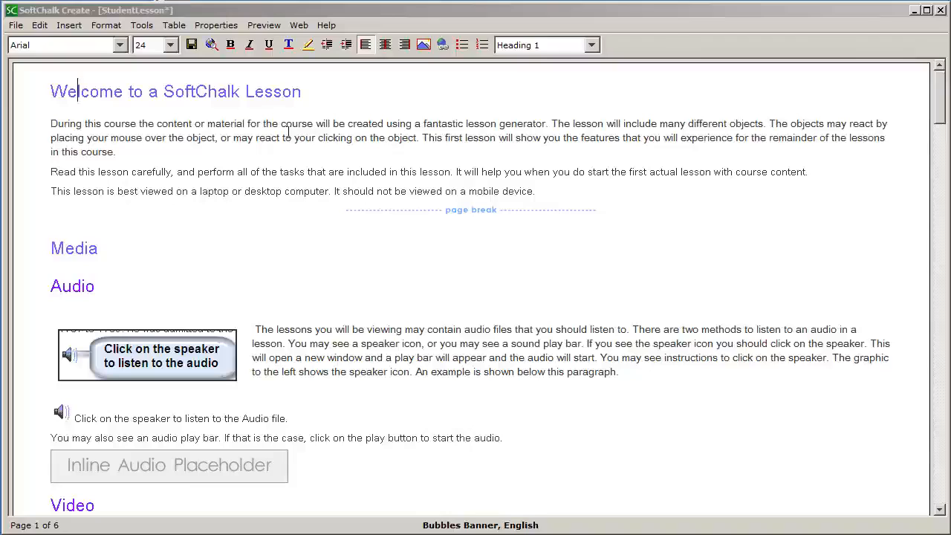
Step: Open StyleBuilder for the lesson
click(142, 26)
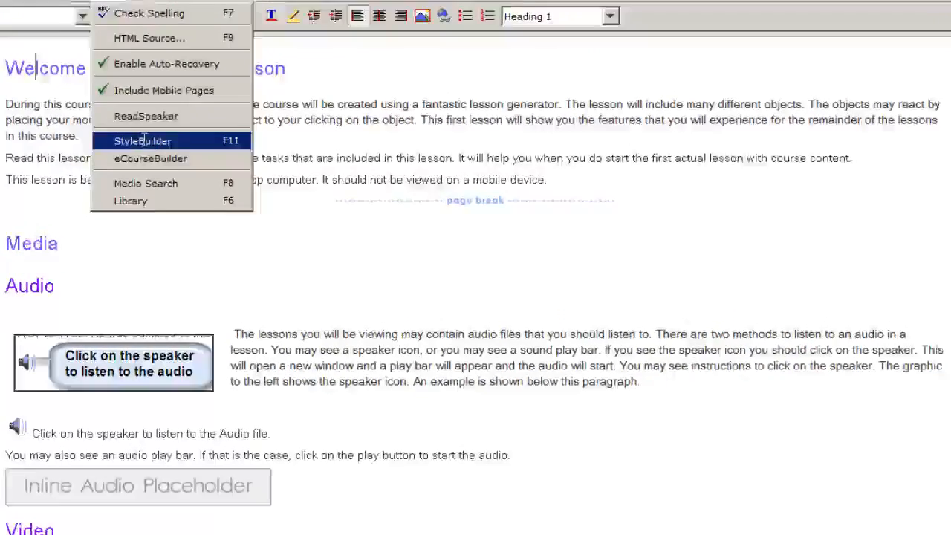
click(173, 156)
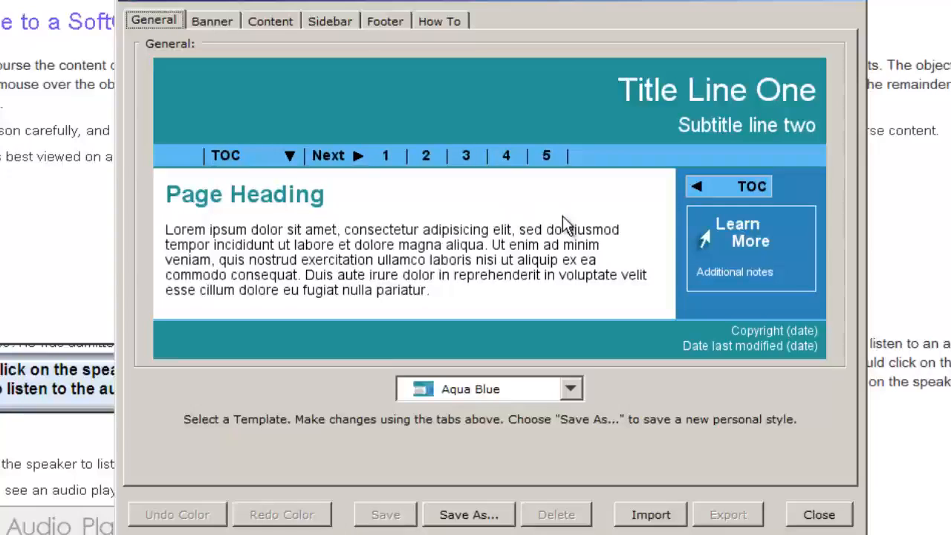
Step: Preview the Autumn, Chevron and Corkboard style templates, and return to the Aqua Blue template
click(572, 388)
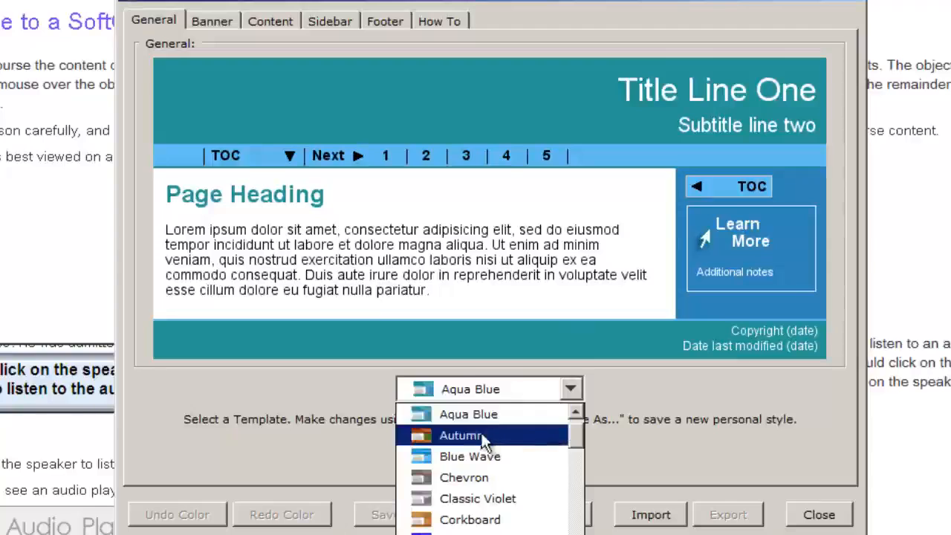
click(479, 436)
click(569, 388)
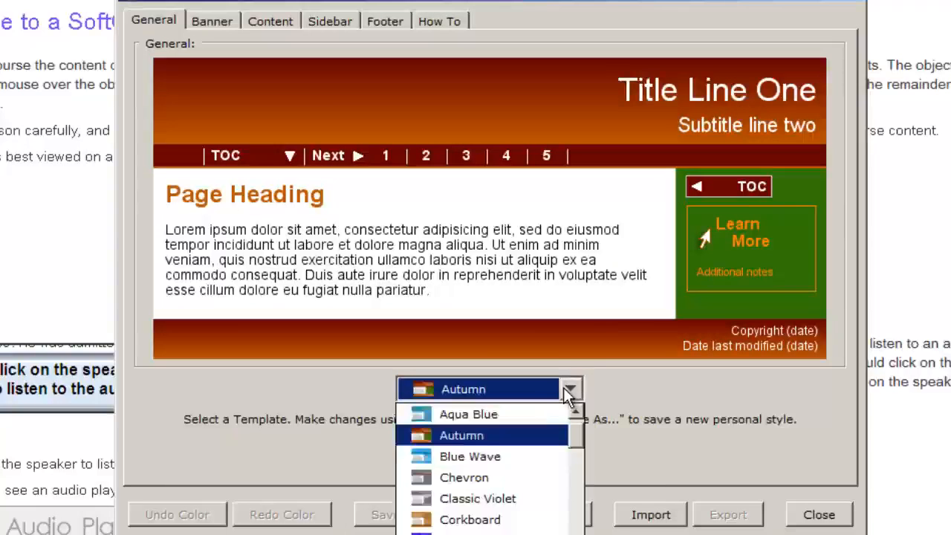
click(497, 475)
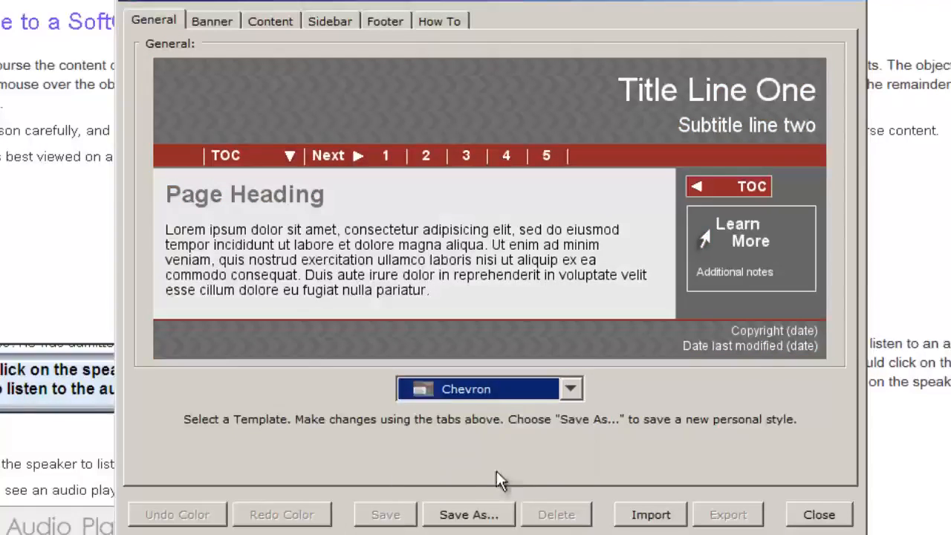
click(570, 388)
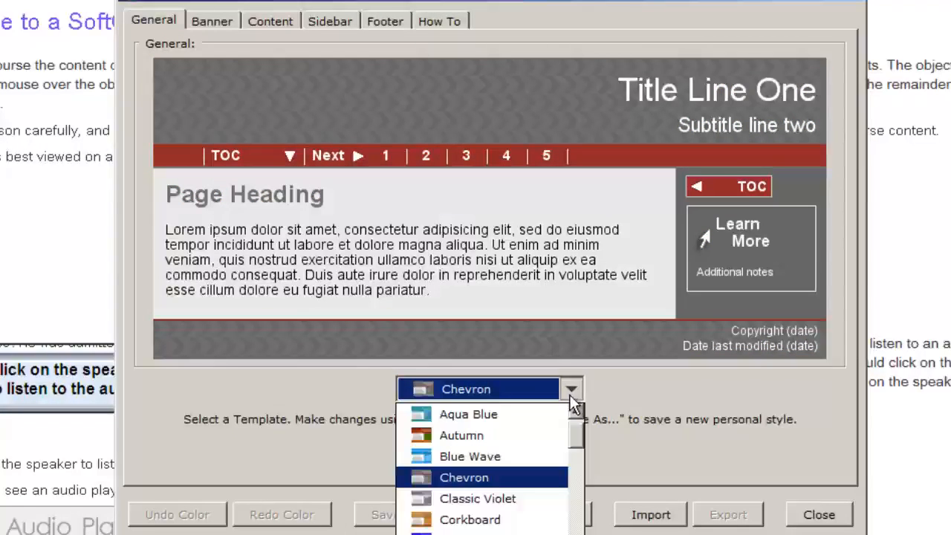
click(486, 519)
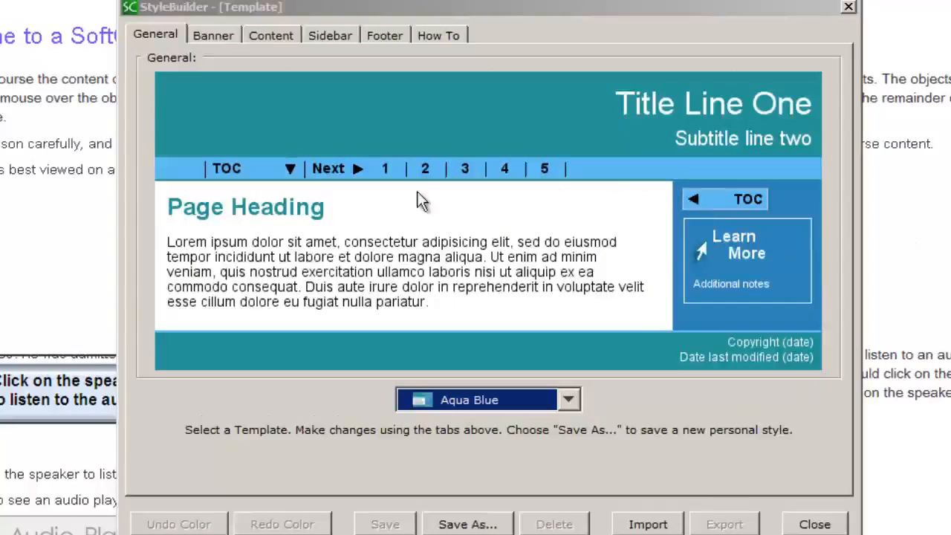
Step: Set the banner colour to dark teal 006666 and the banner text colour to golden yellow ffcc00
click(216, 34)
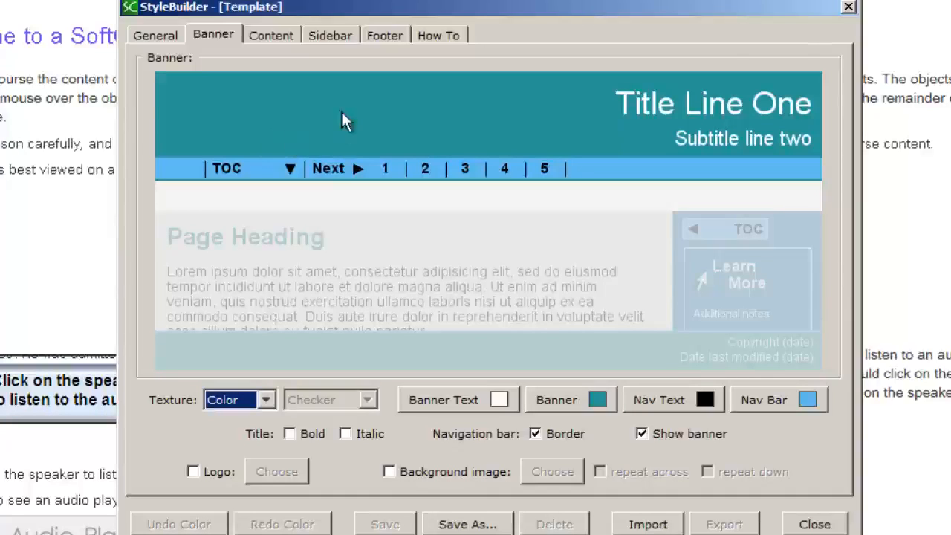
click(563, 398)
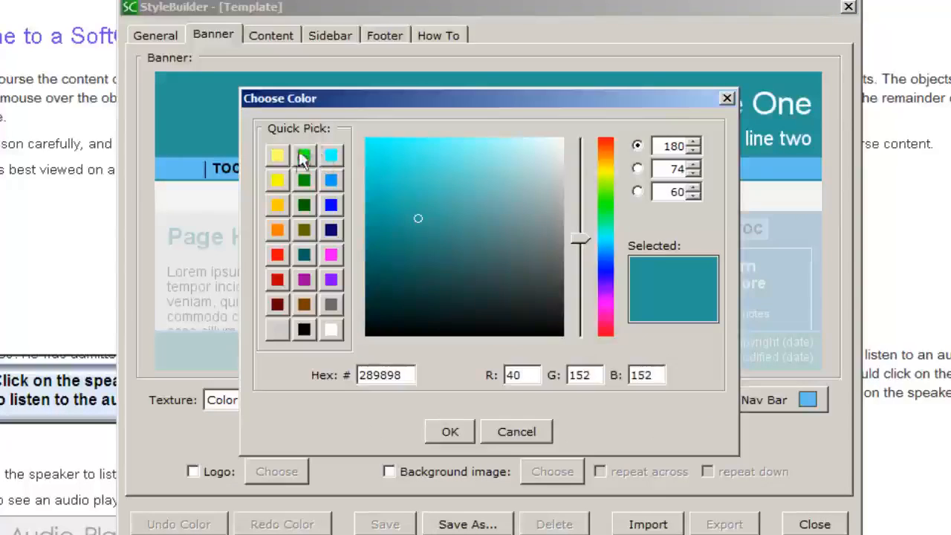
click(302, 255)
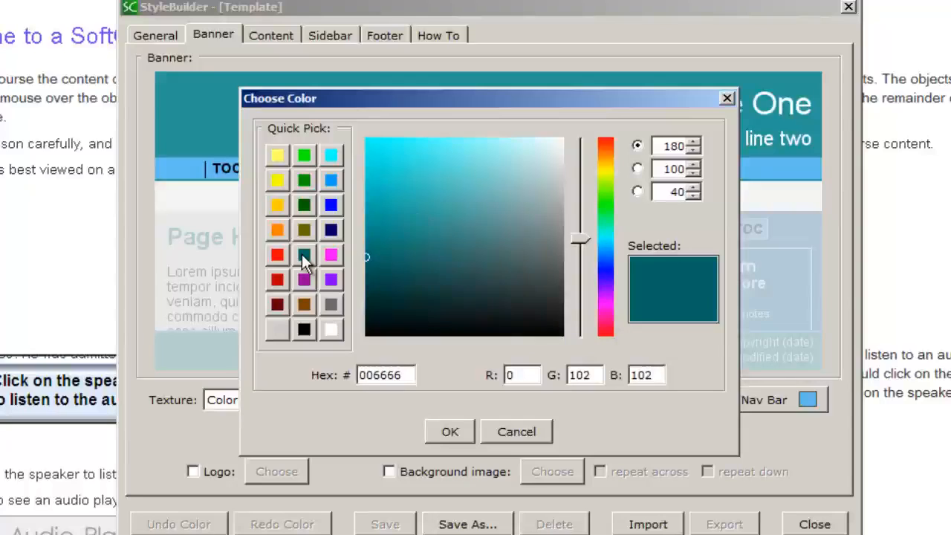
click(448, 432)
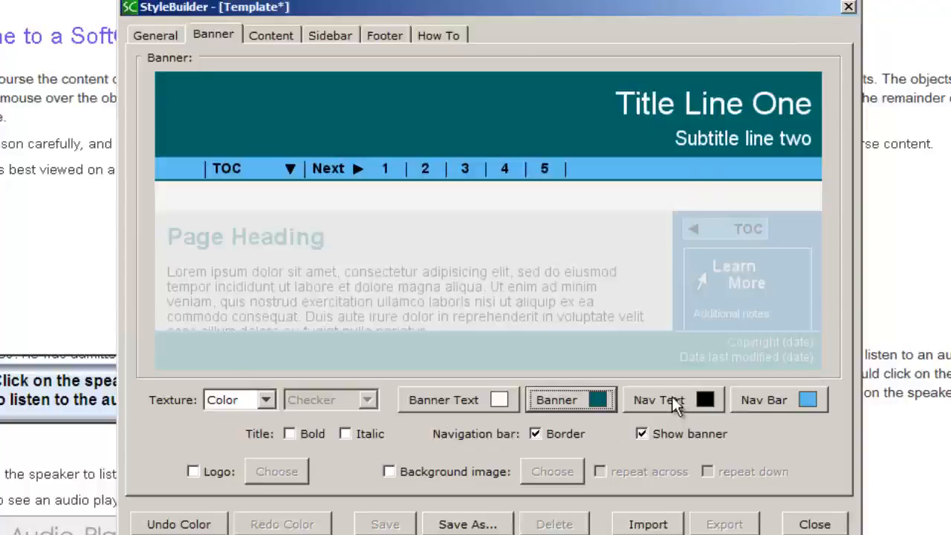
click(450, 394)
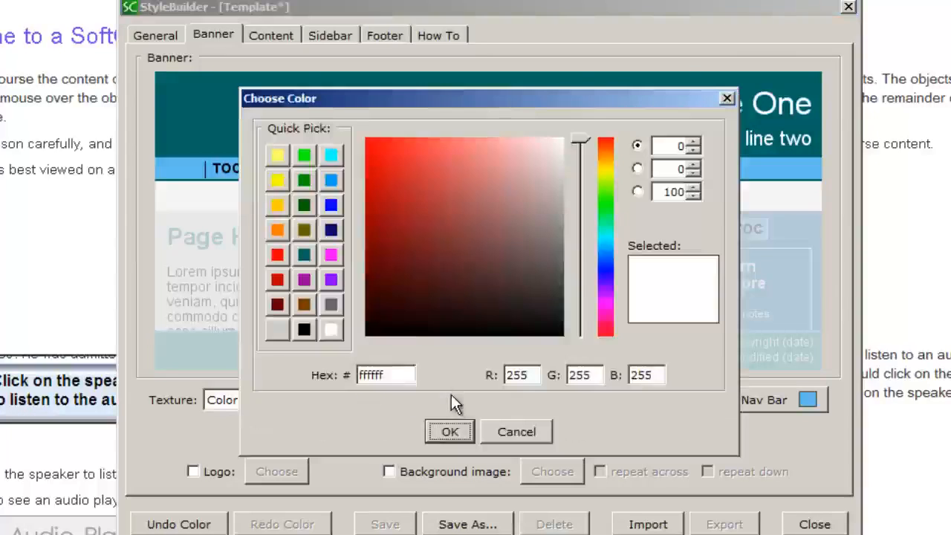
click(274, 204)
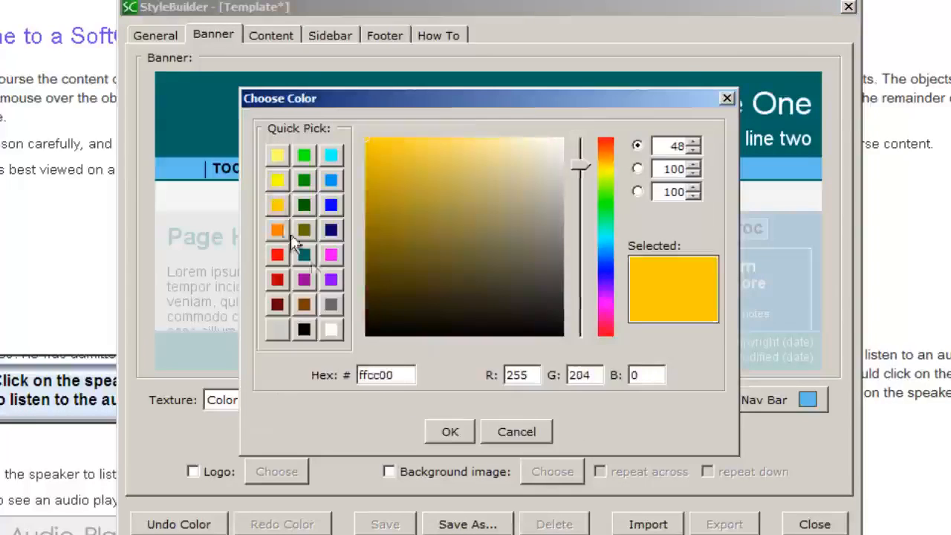
click(450, 433)
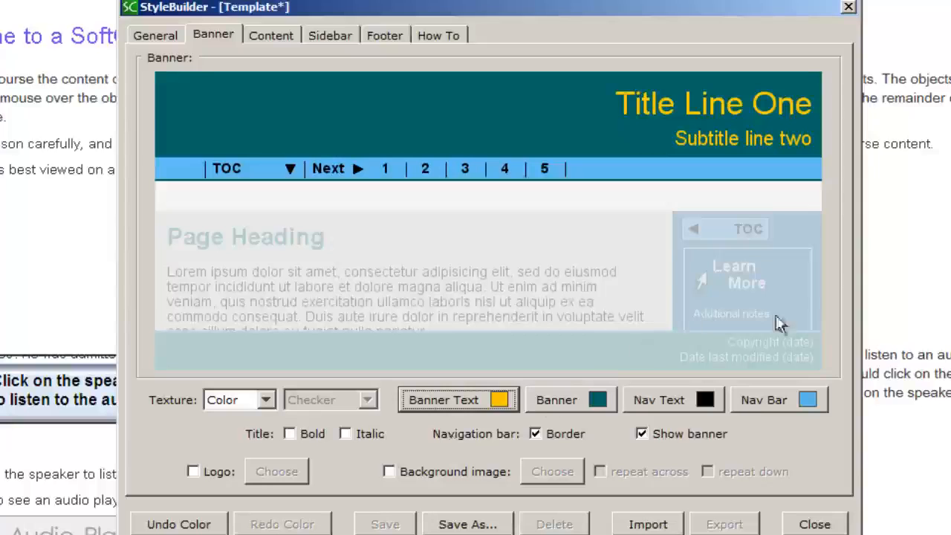
Step: Set the navigation bar colour to golden yellow ffcc00 and its text colour to dark teal 006666
click(775, 399)
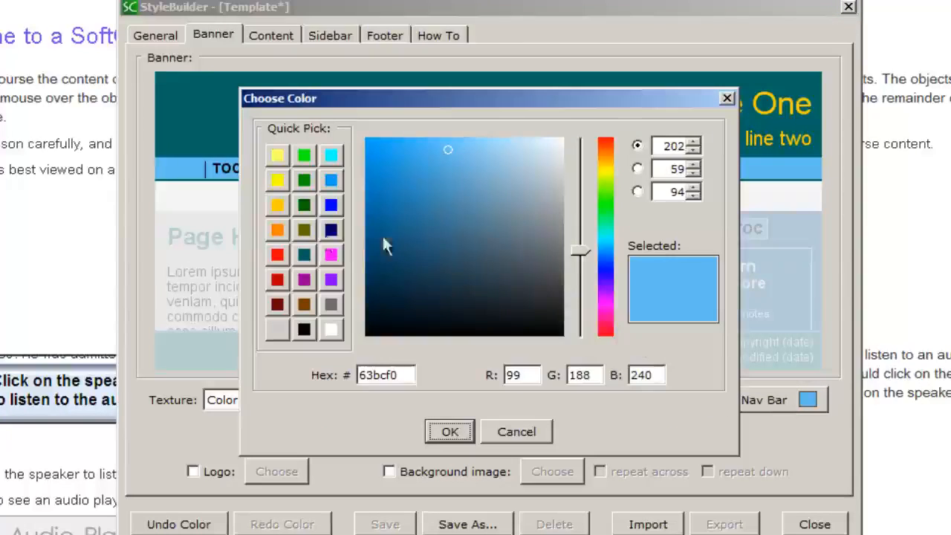
click(278, 211)
click(447, 432)
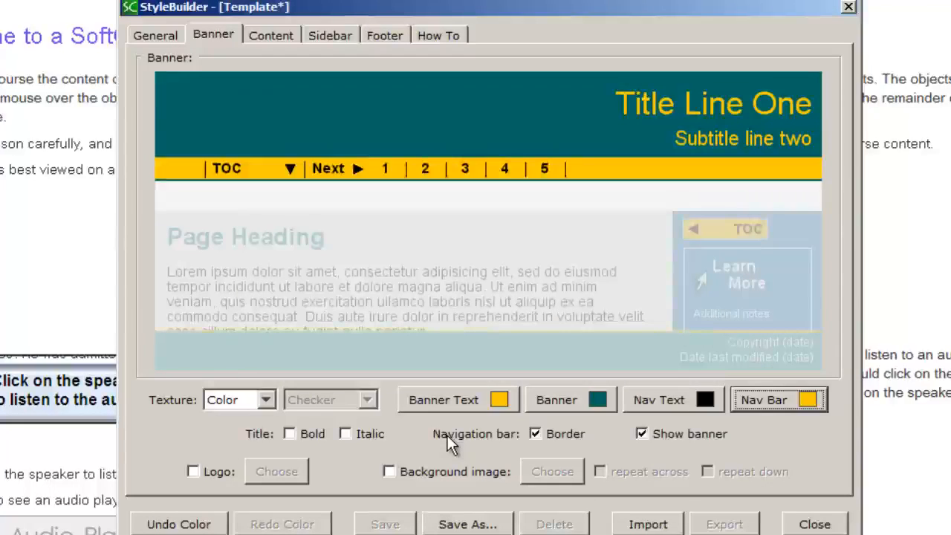
click(666, 398)
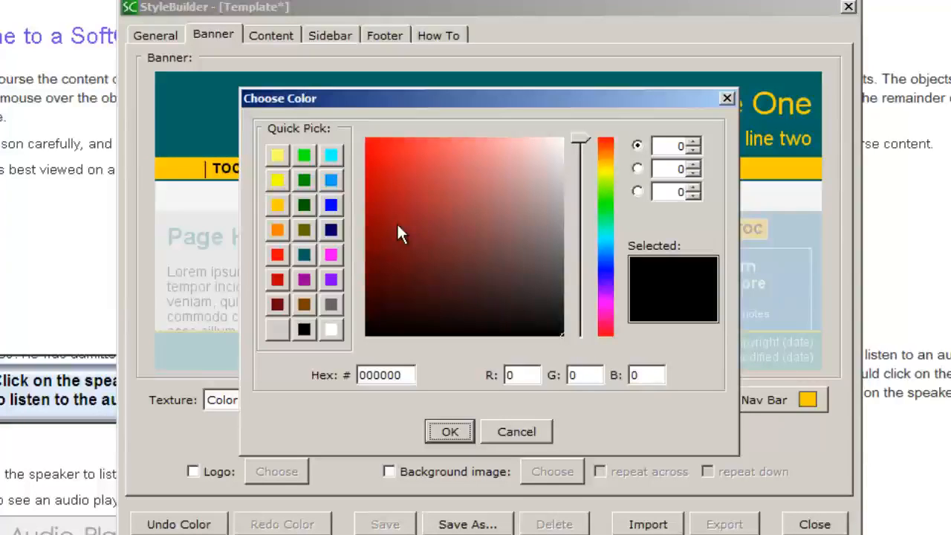
click(303, 255)
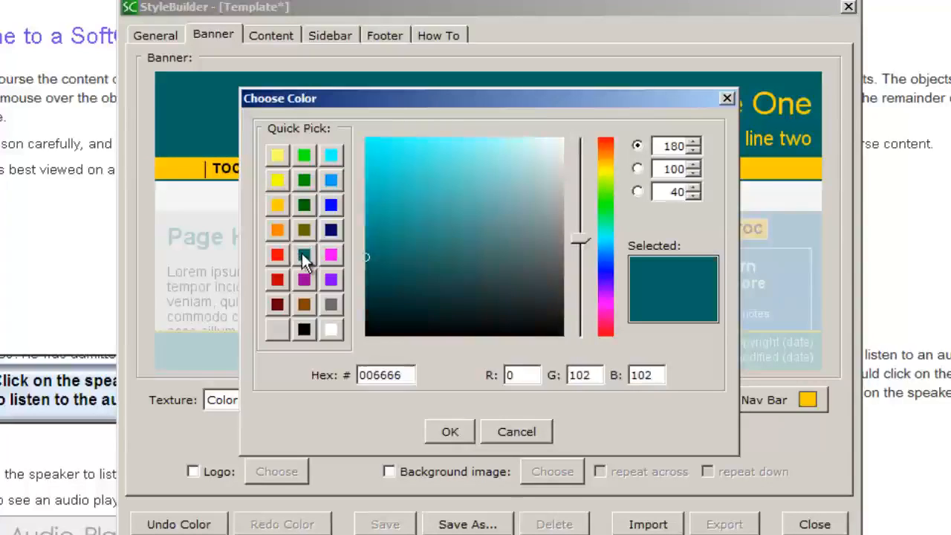
click(450, 433)
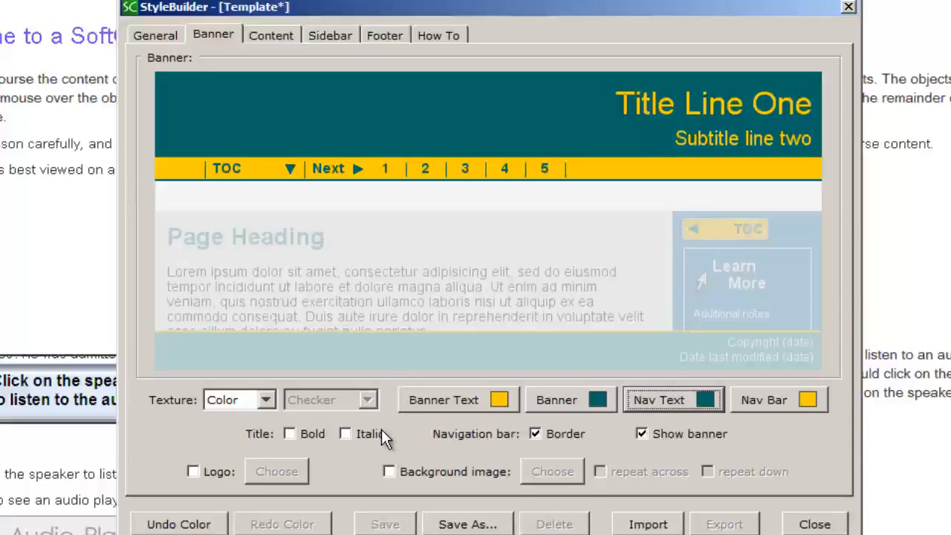
Step: Make the banner title bold and italic, and remove the navigation bar's border
click(289, 433)
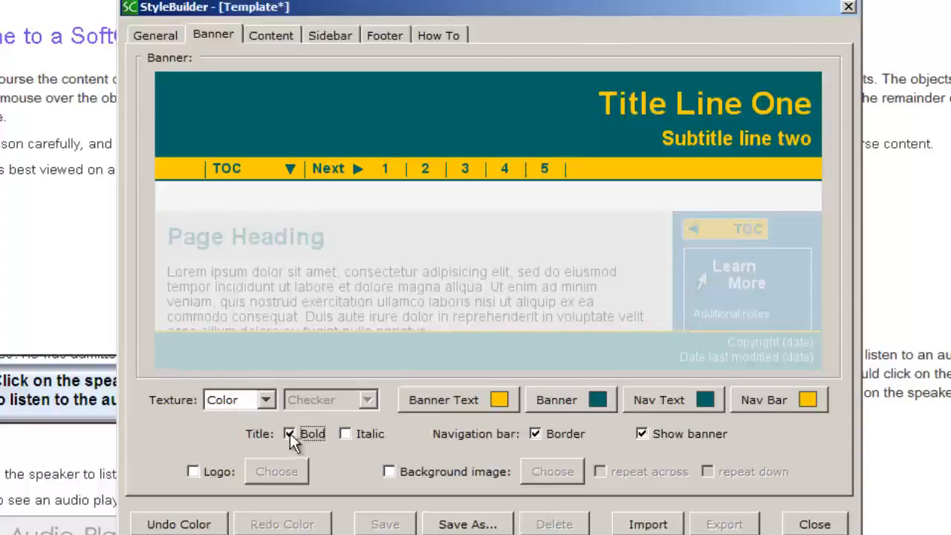
click(308, 437)
click(352, 433)
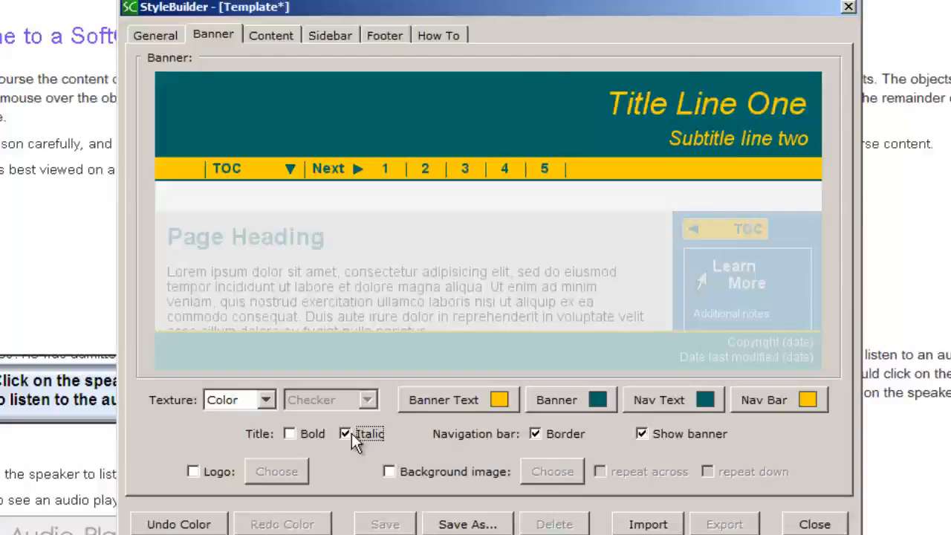
click(290, 436)
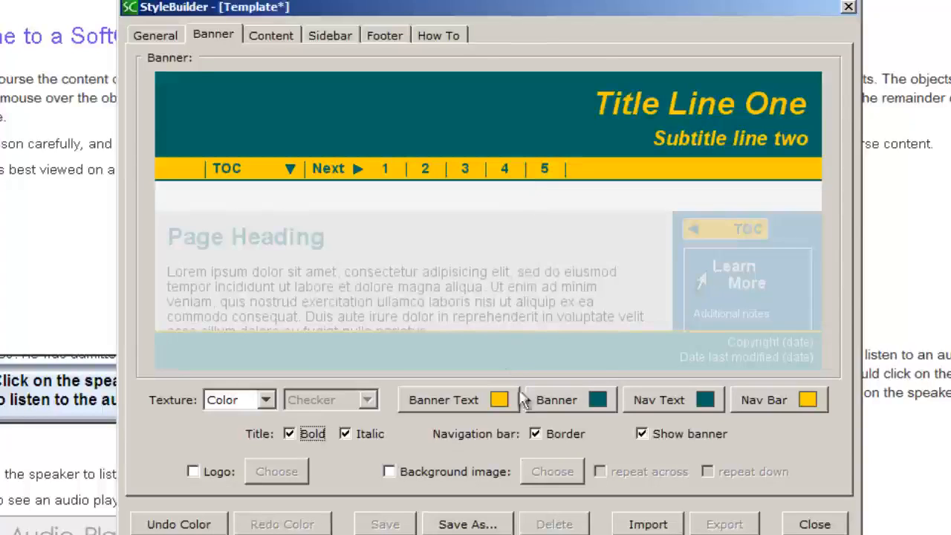
click(537, 434)
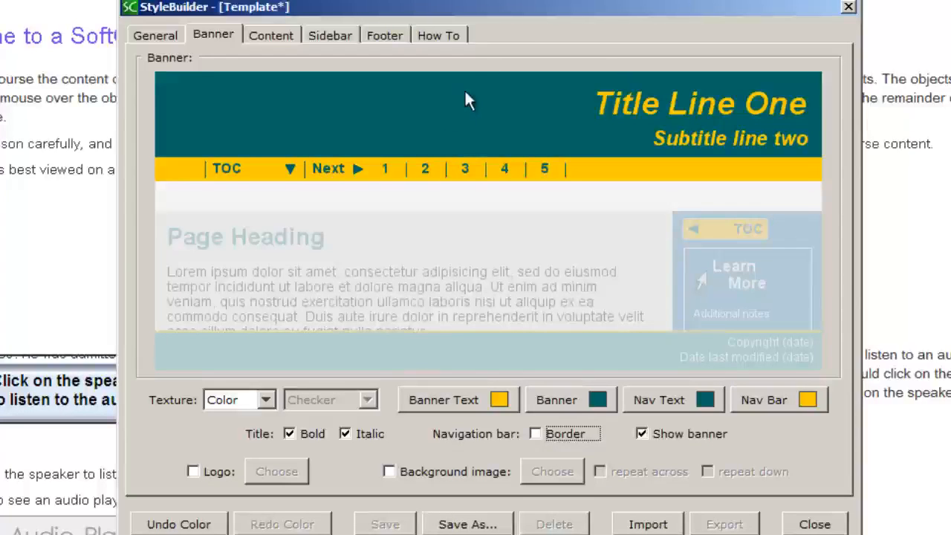
Step: Try the Gradient banner texture, and set the texture to the Corkboard pattern
click(265, 399)
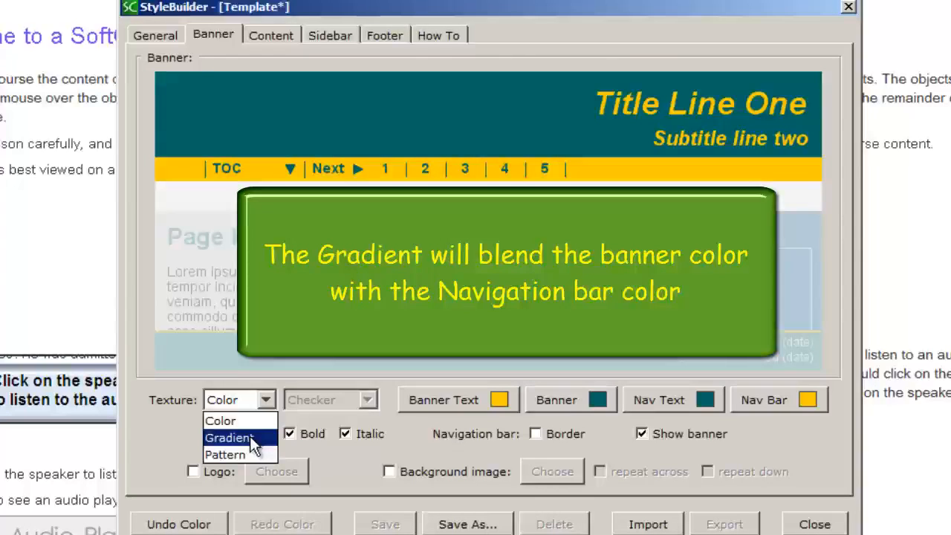
click(250, 437)
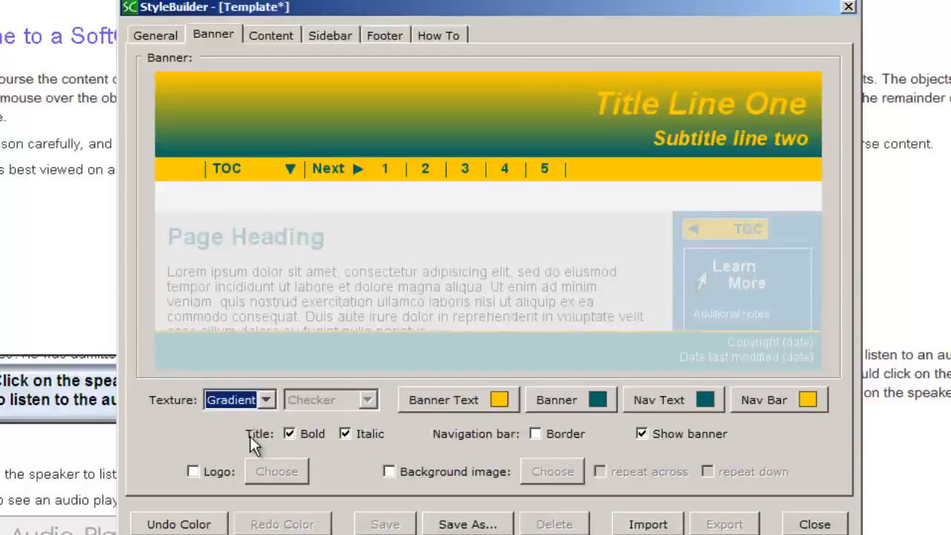
click(268, 398)
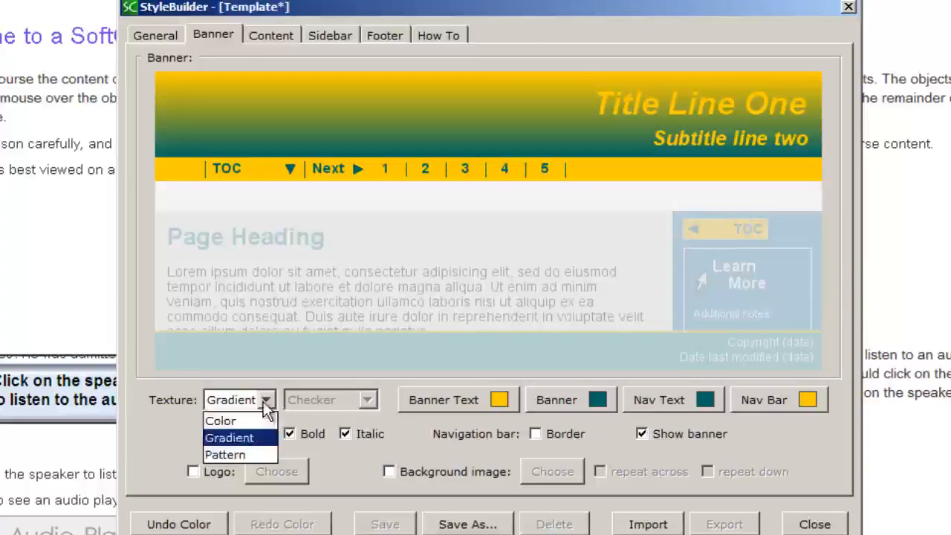
click(253, 452)
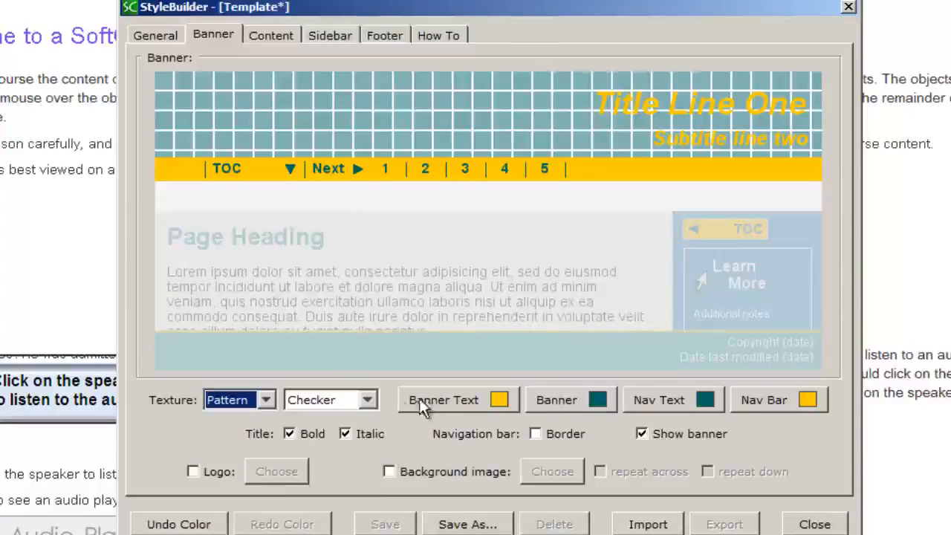
click(367, 399)
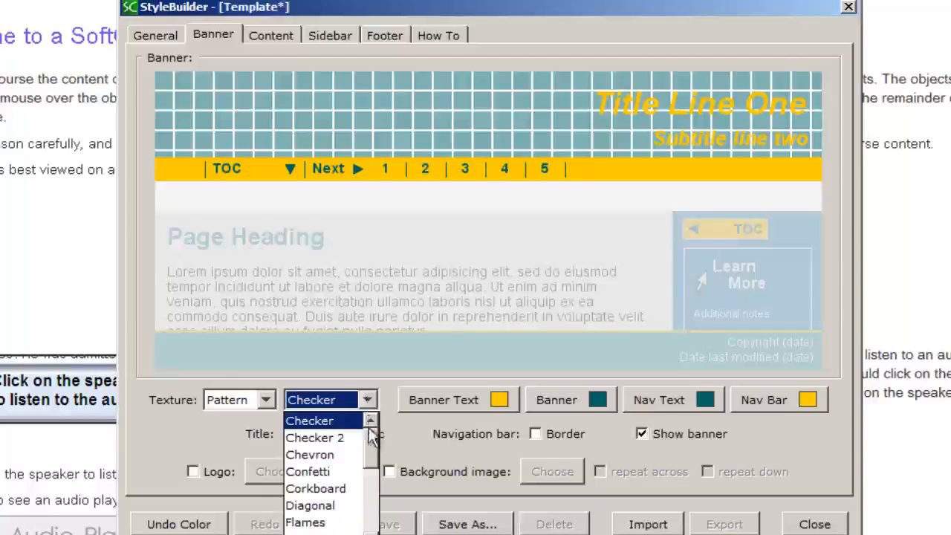
click(319, 487)
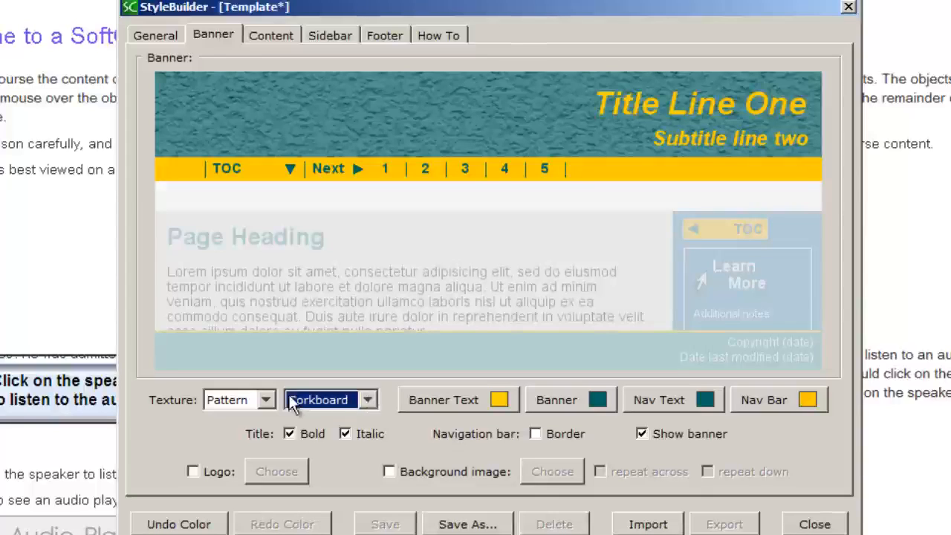
Step: Add a logo to the banner, choosing the SoftChalk Cloud logo image from the Pictures folder
click(192, 472)
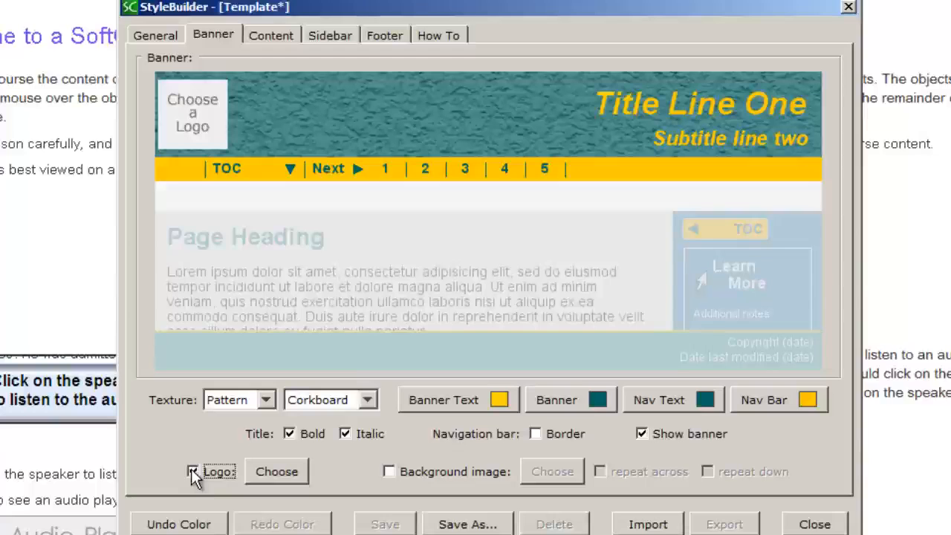
click(265, 477)
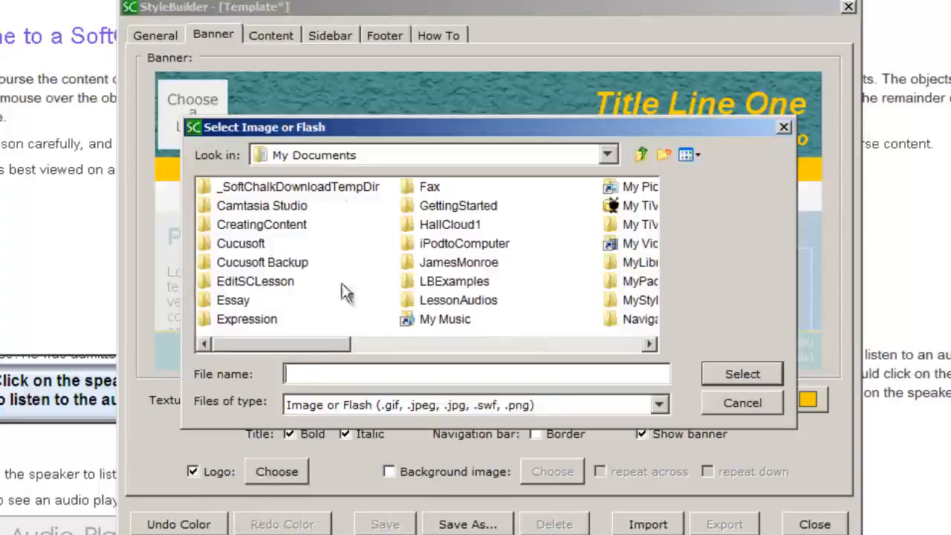
click(343, 155)
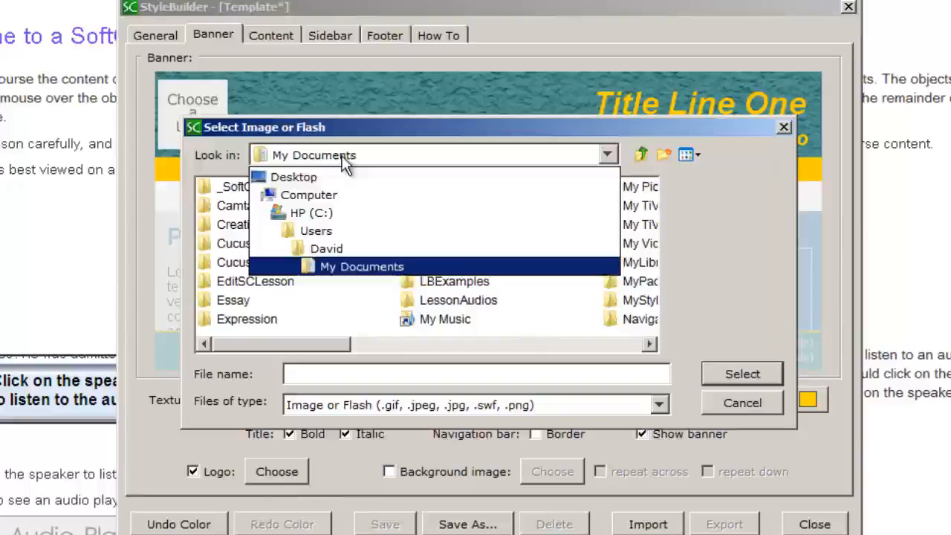
click(304, 178)
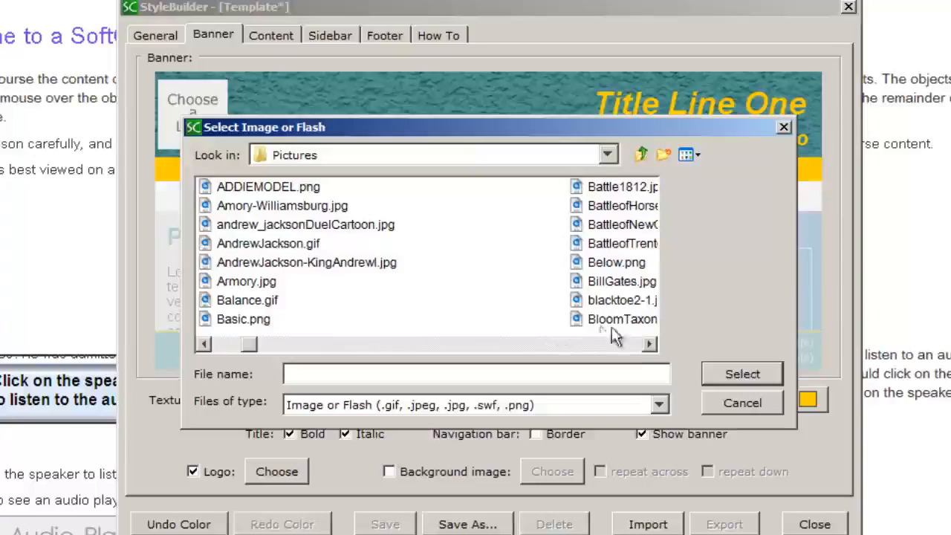
click(648, 344)
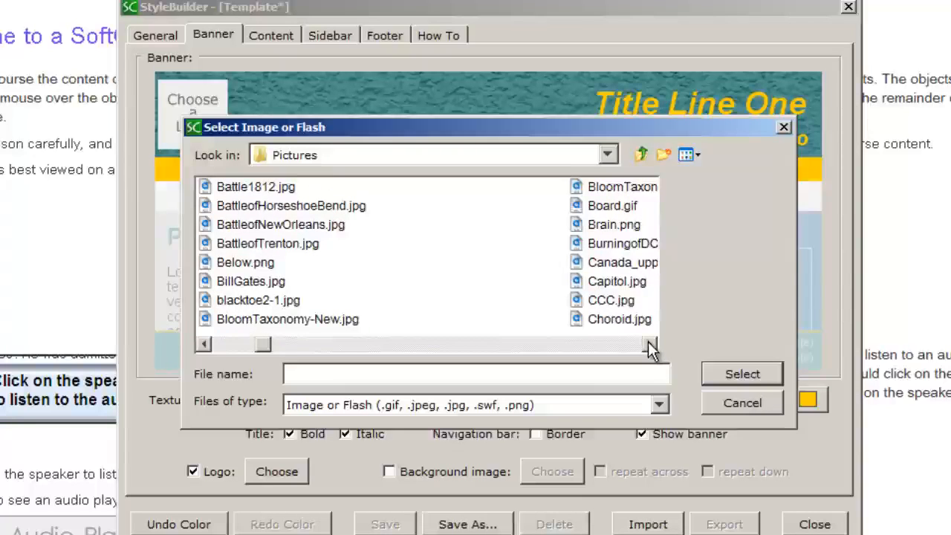
click(649, 346)
click(650, 345)
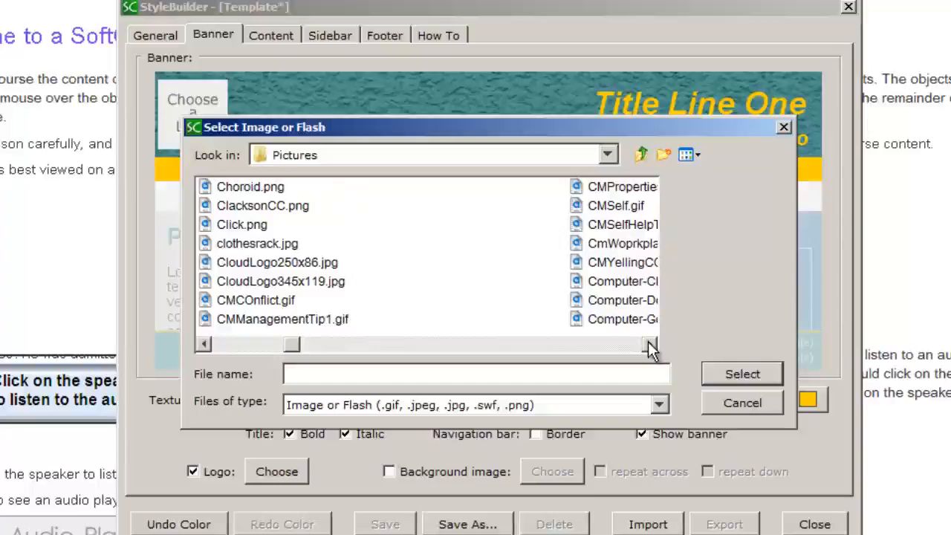
click(649, 345)
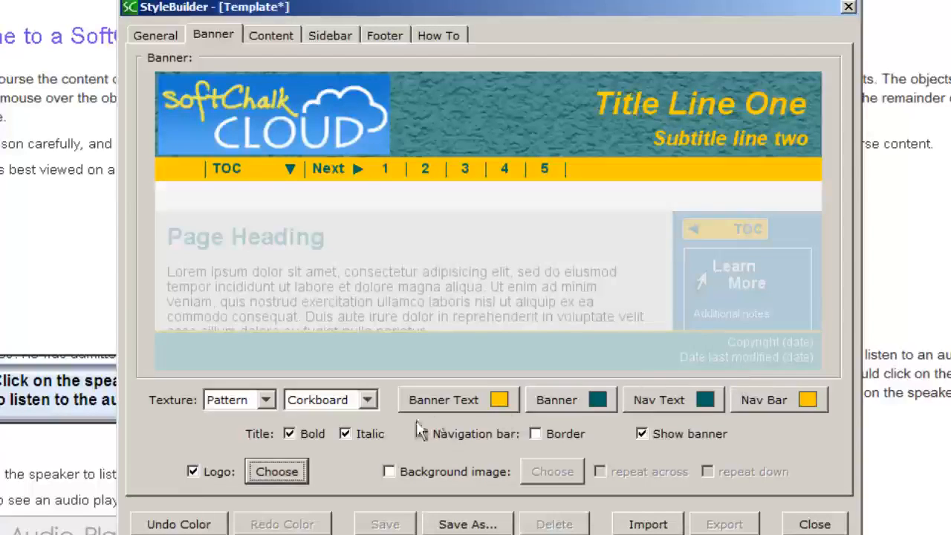
Step: Turn off the banner logo and use CloudLogo250x86.jpg from the Pictures folder as the banner's background image
click(192, 472)
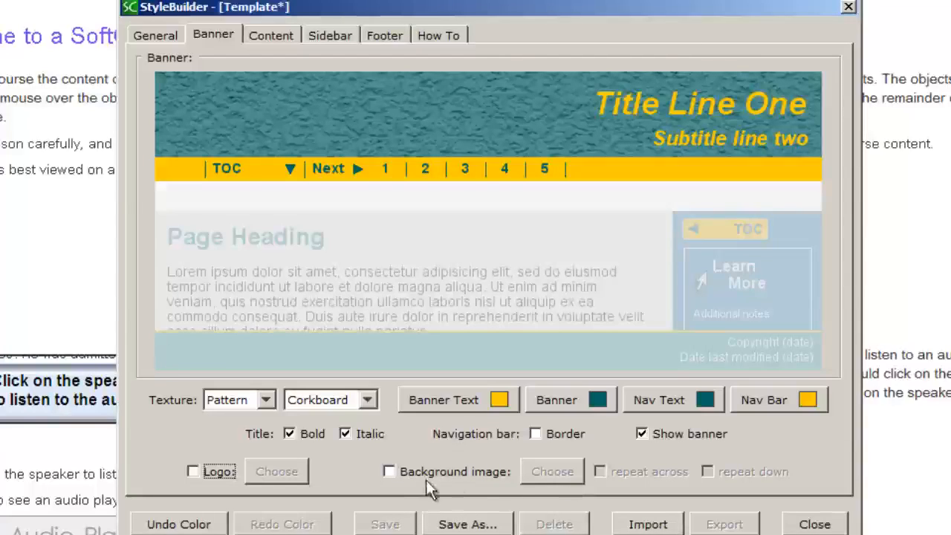
click(388, 472)
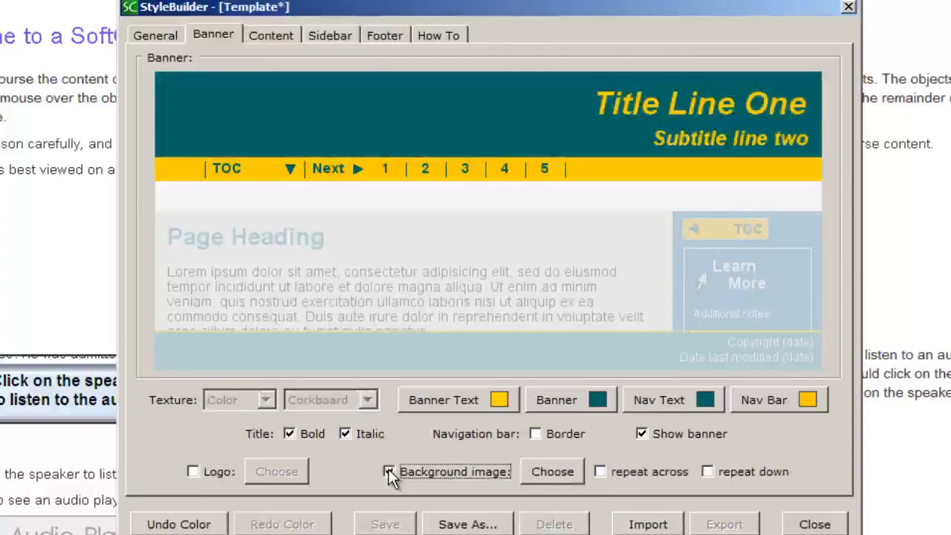
click(553, 472)
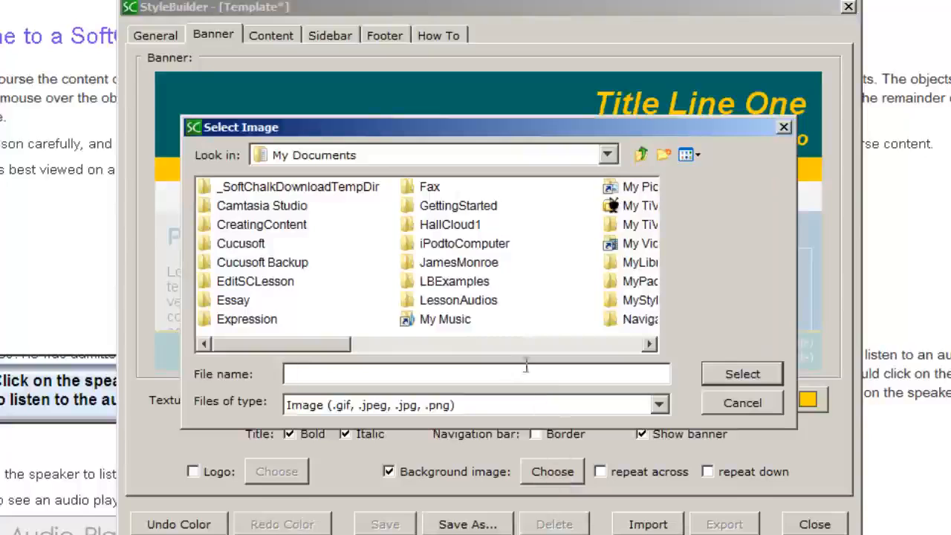
click(327, 154)
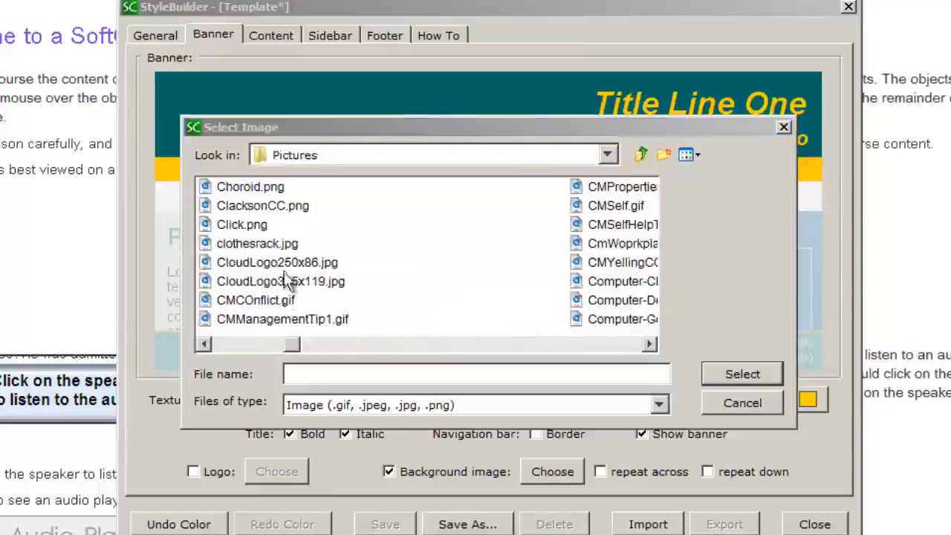
click(284, 265)
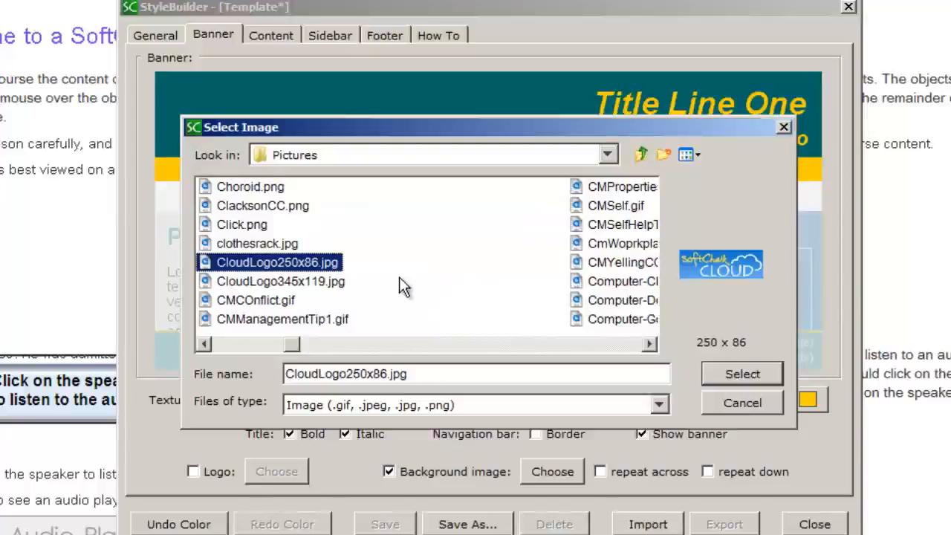
click(764, 373)
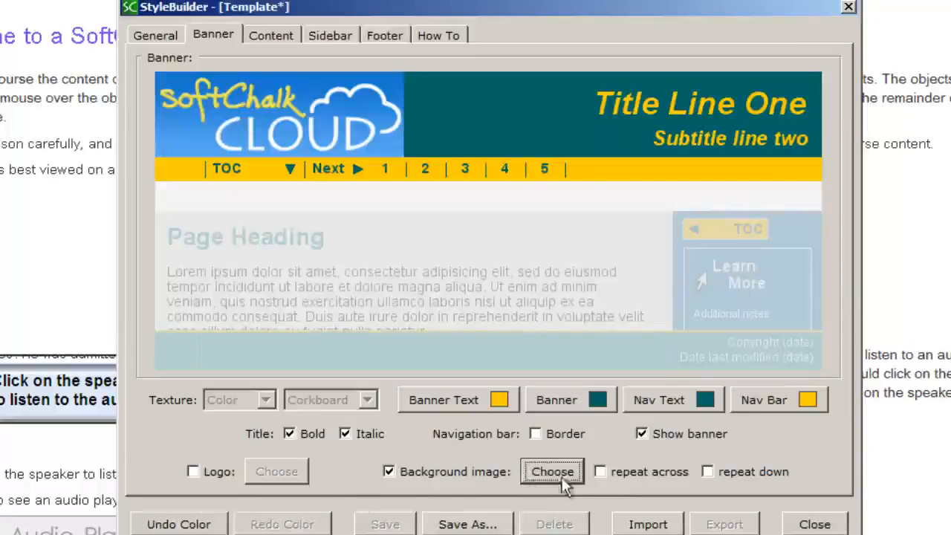
Step: Try repeating the banner's background image across on its own, and set it to repeat both across and down
click(601, 472)
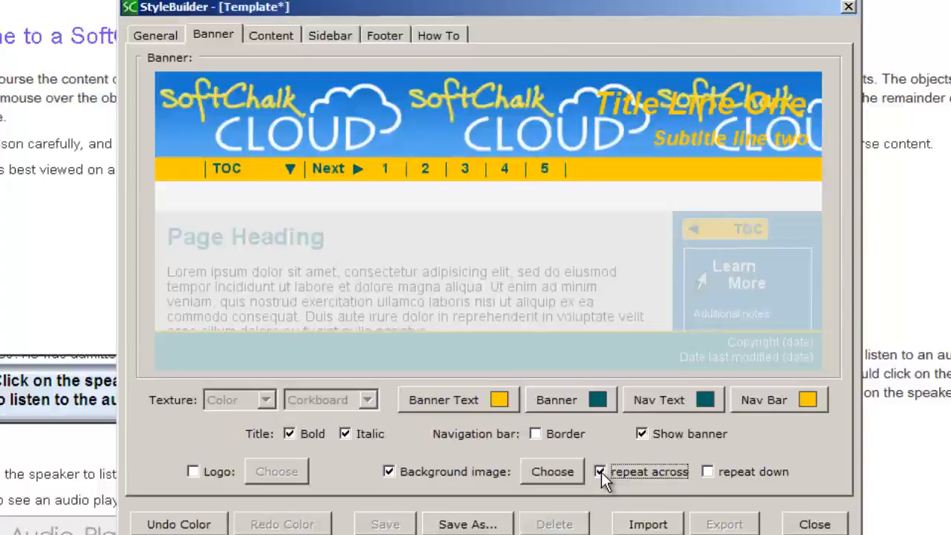
click(601, 472)
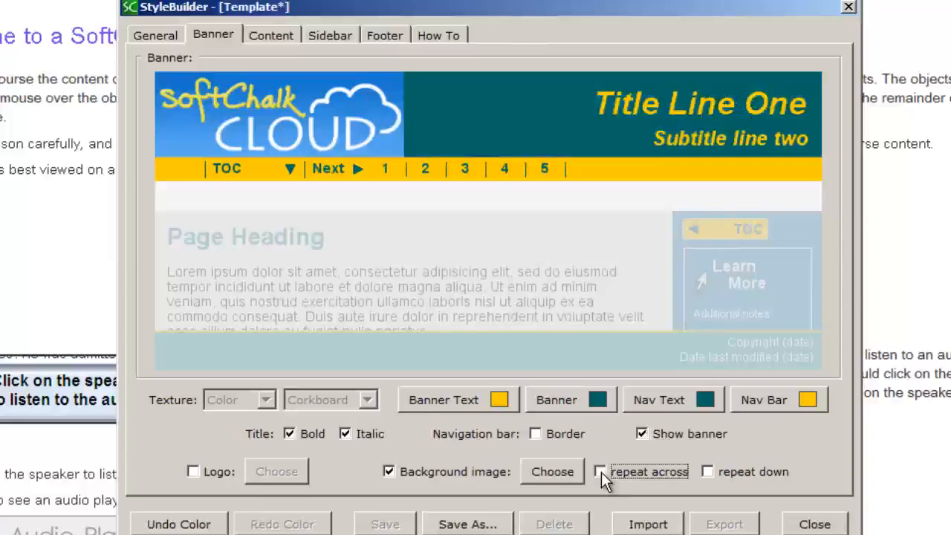
click(708, 471)
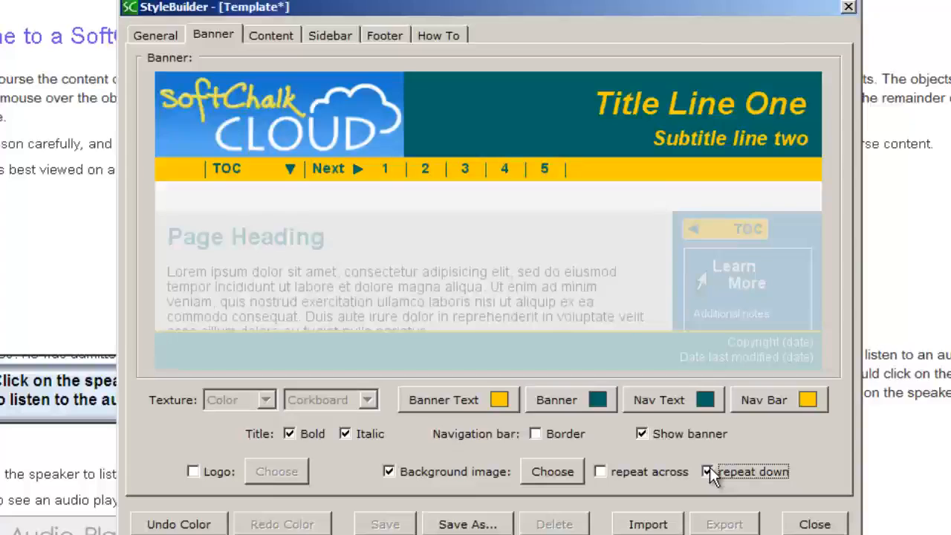
click(602, 470)
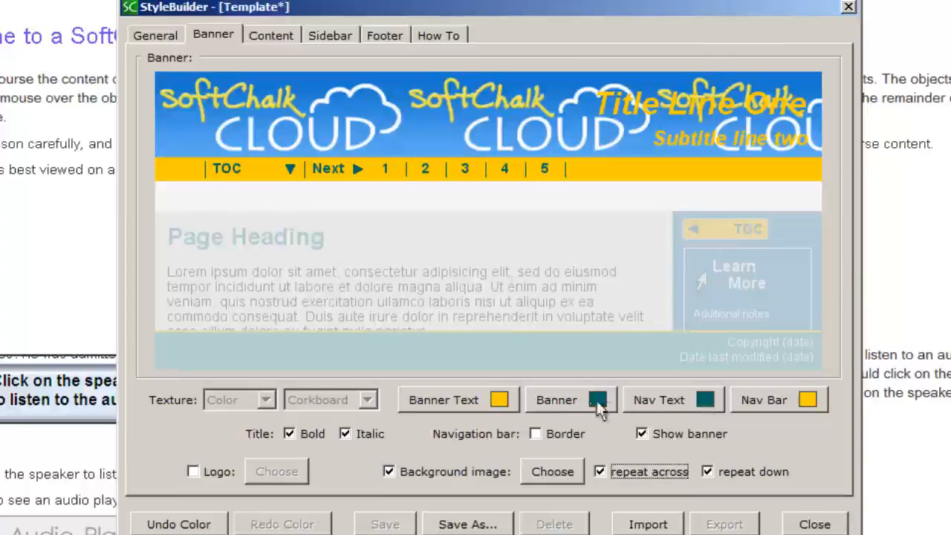
Step: Try a different colour for the banner text over the repeated background image
click(430, 399)
click(304, 329)
click(457, 435)
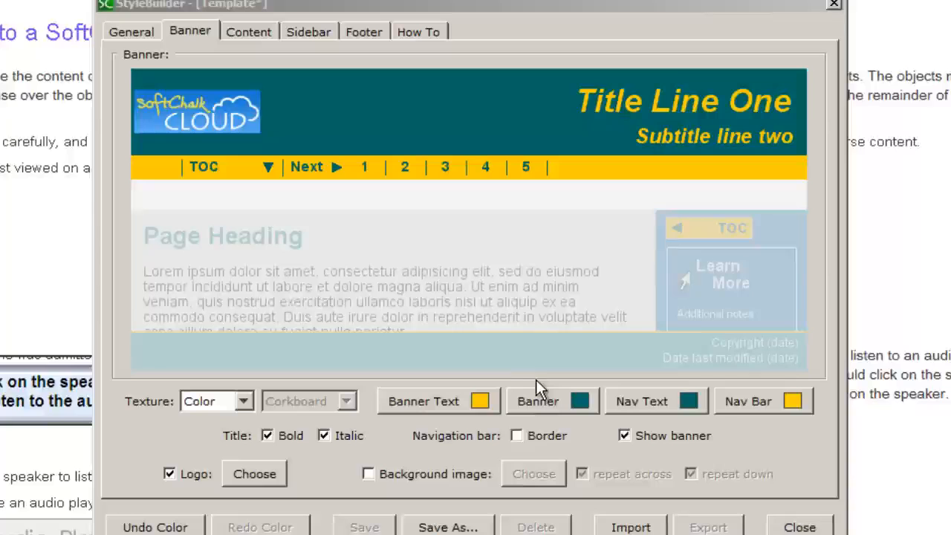
Step: Set the lesson content font to Comic Sans MS
click(251, 33)
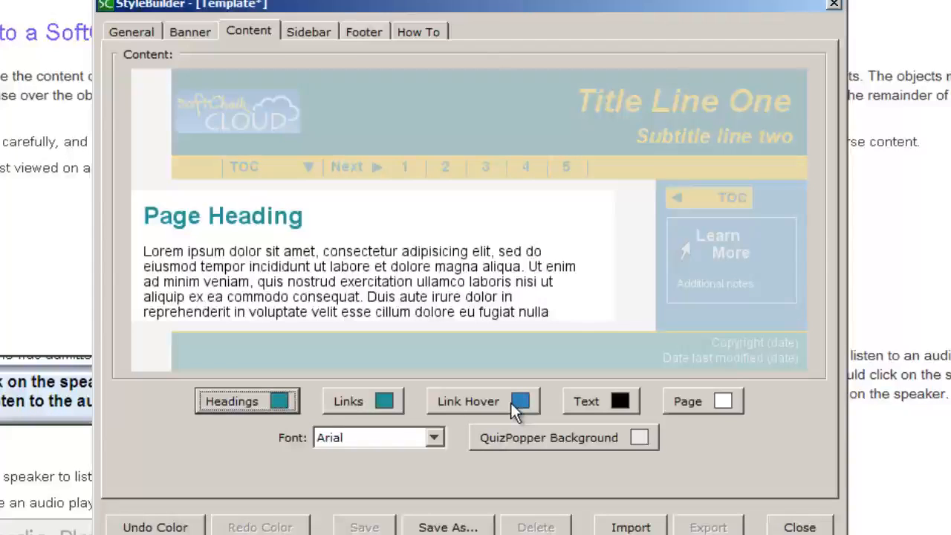
click(433, 440)
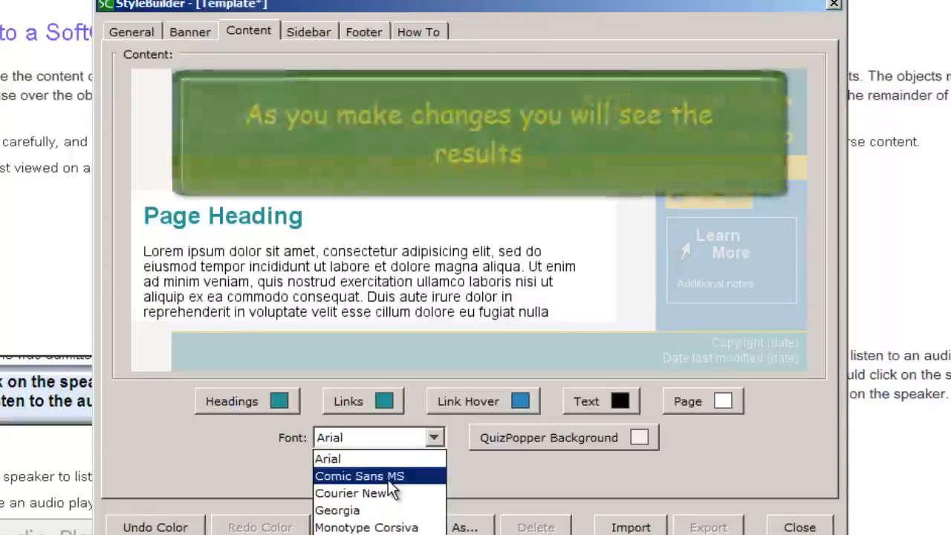
click(388, 479)
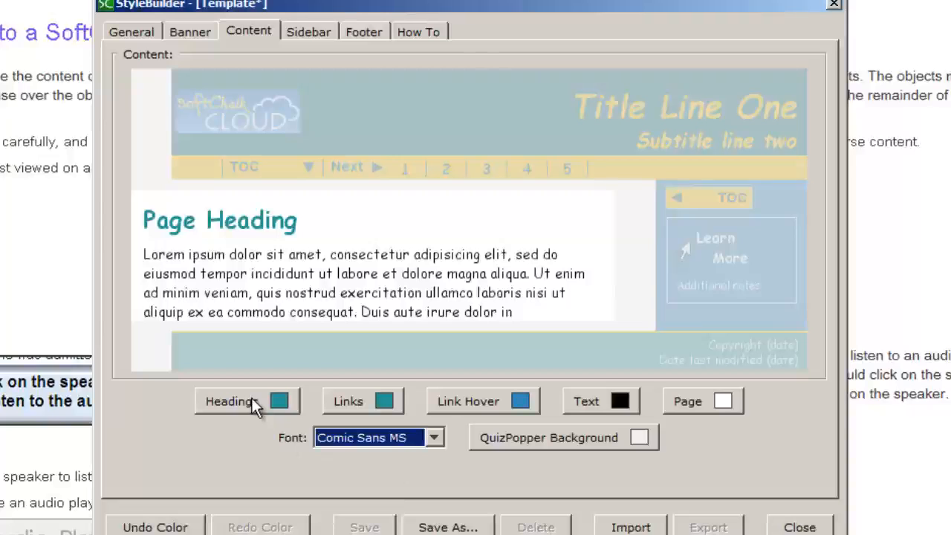
Step: Set the colours of the content headings and links to dark teal 006666
click(251, 404)
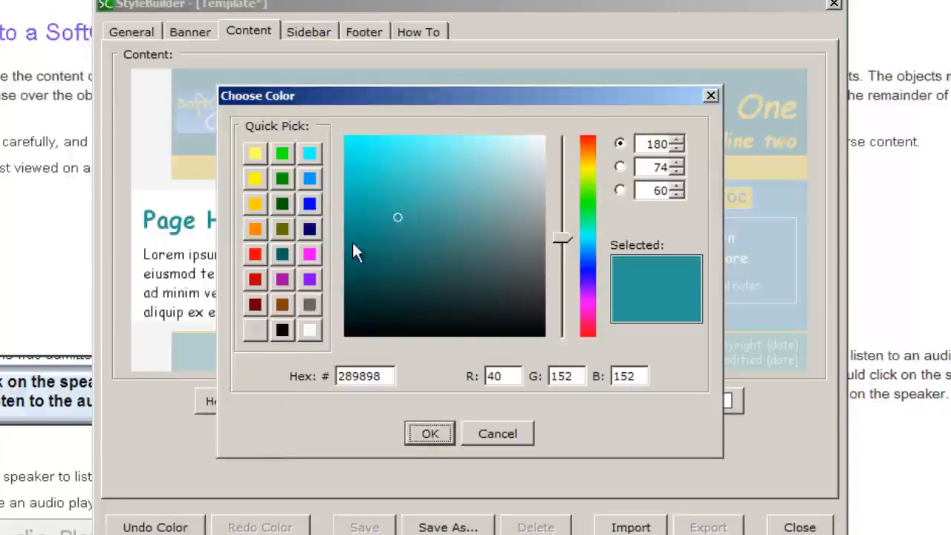
click(281, 253)
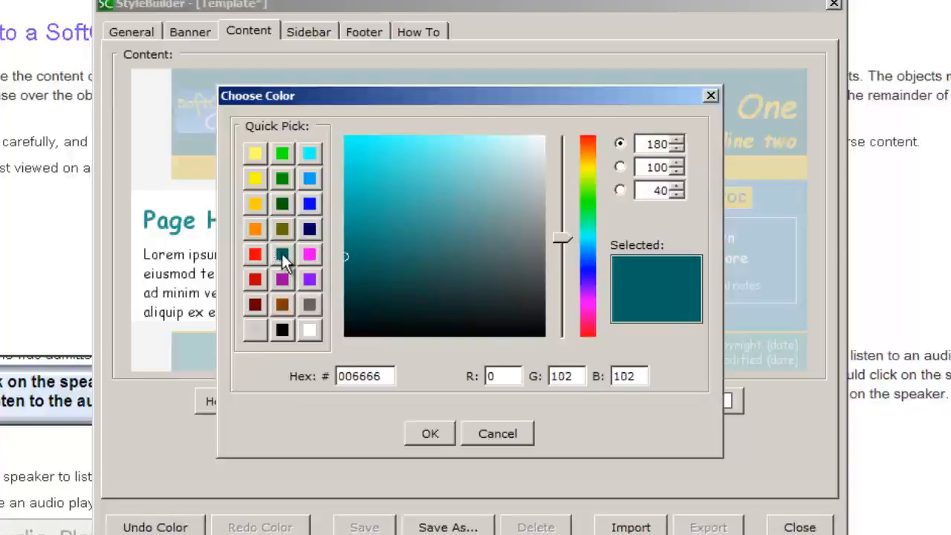
click(428, 433)
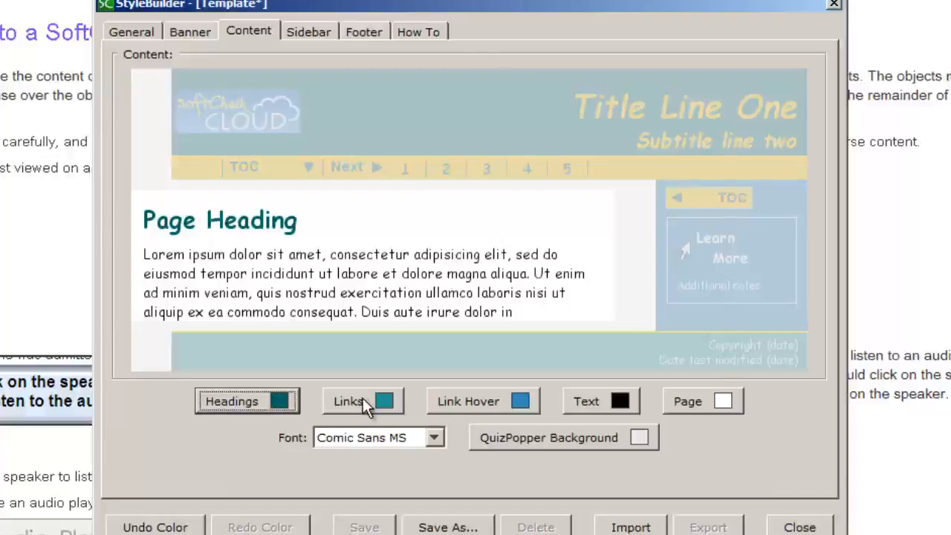
click(363, 397)
click(427, 435)
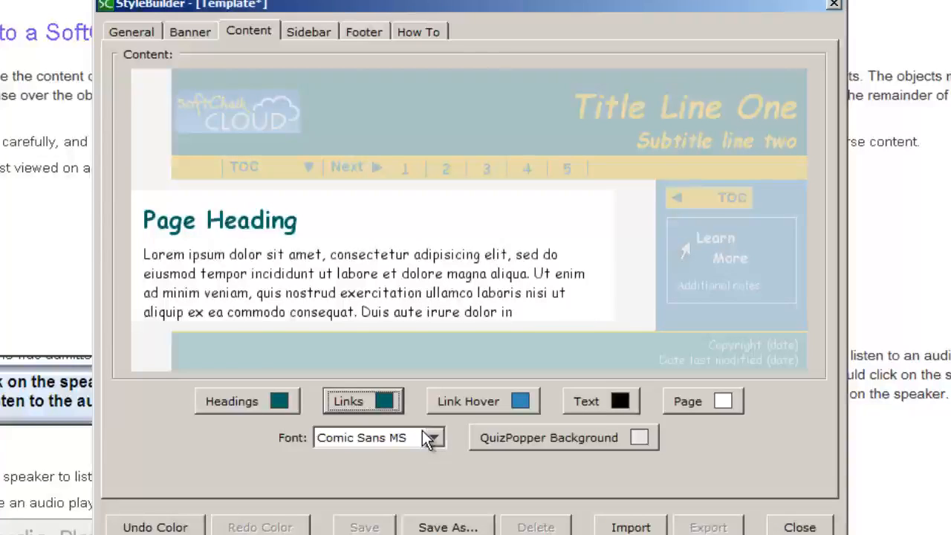
Step: Set the content's link hover colour to a light turquoise, 20cfcf, in the same hue as the dark teal
click(495, 396)
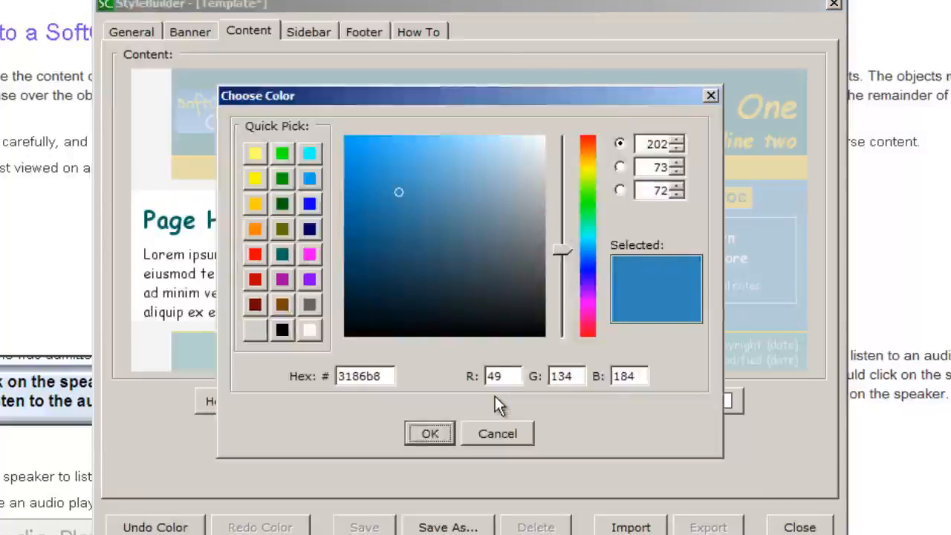
click(281, 253)
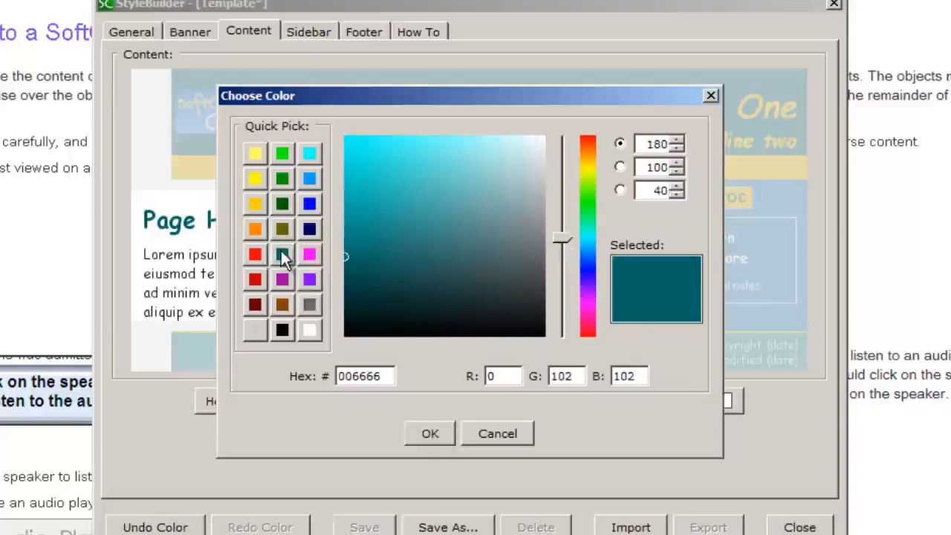
click(394, 266)
click(399, 246)
drag(399, 245, 375, 172)
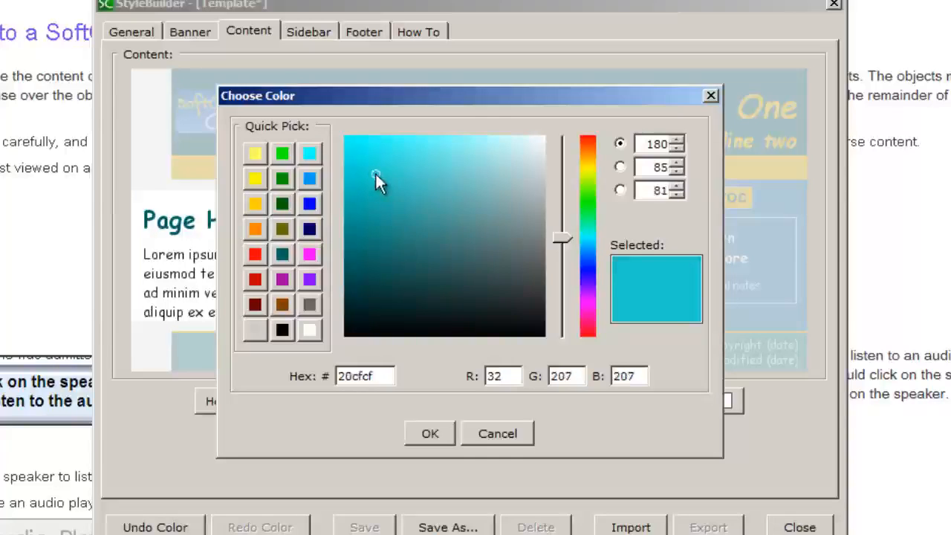
click(430, 433)
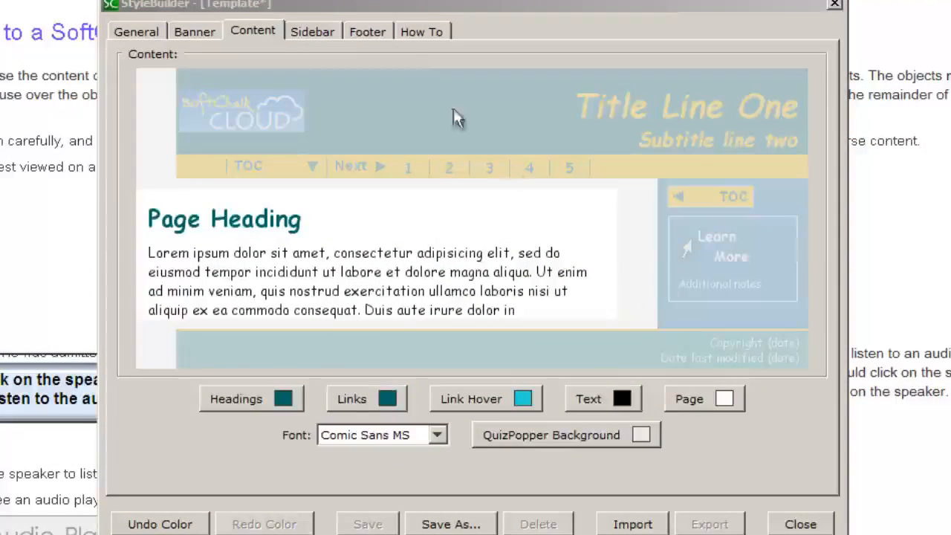
Step: Try making the sidebar transparent, and switch the transparency back off
click(312, 33)
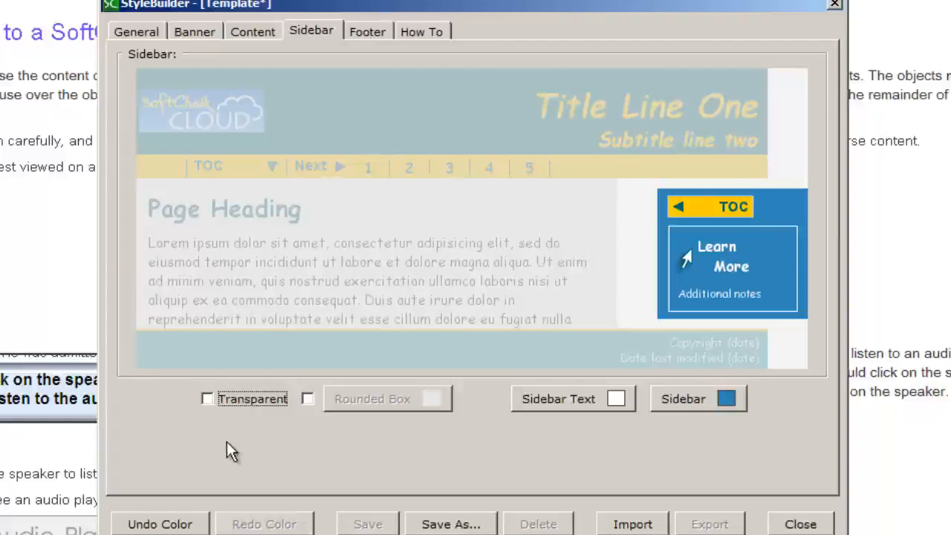
click(207, 399)
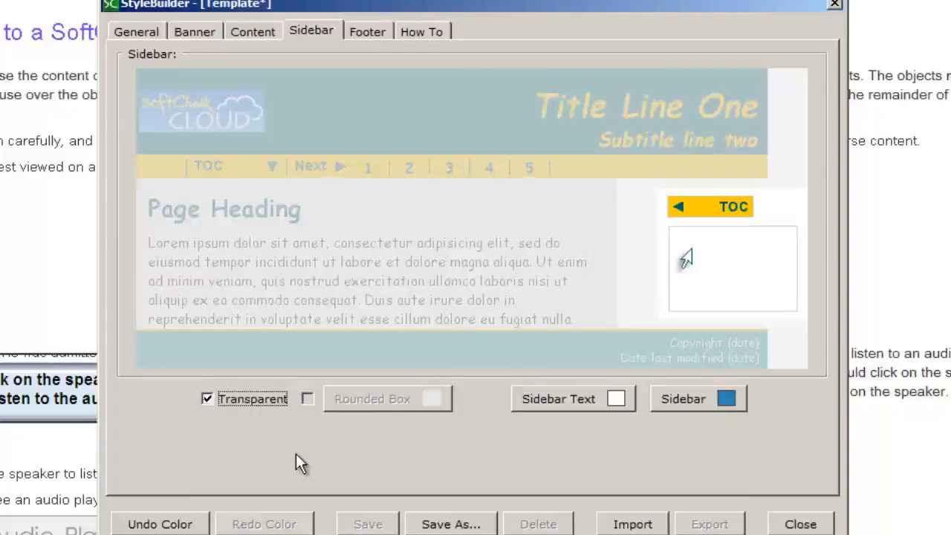
click(206, 399)
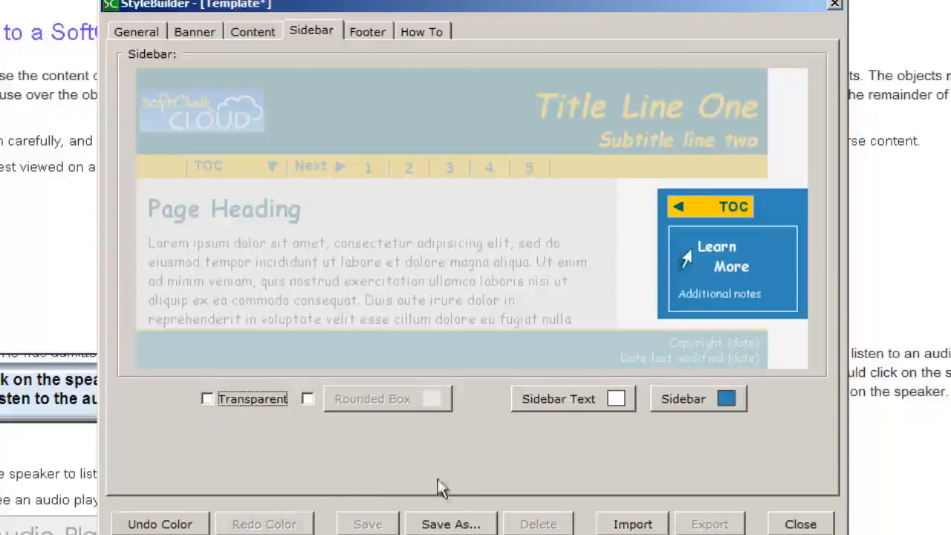
Step: Set the sidebar's background colour to golden yellow ffcc00
click(707, 397)
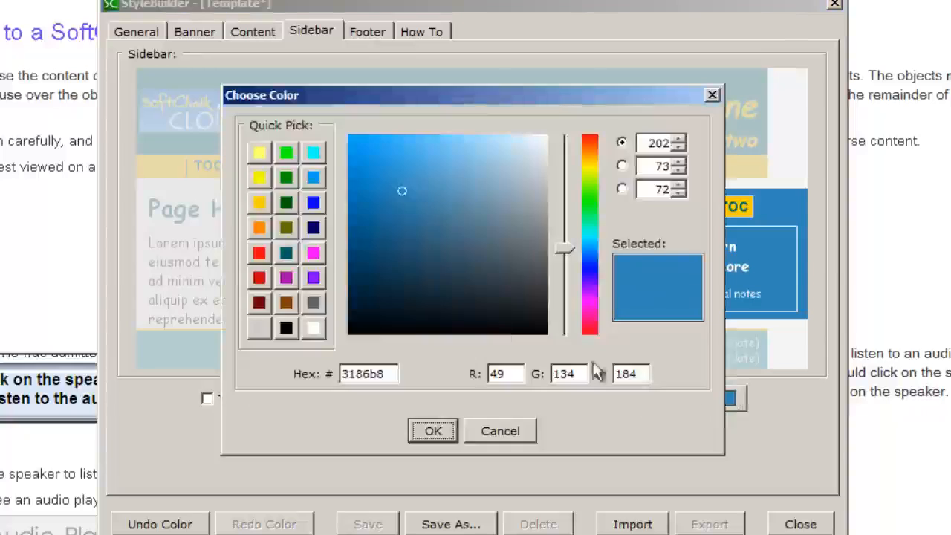
click(259, 204)
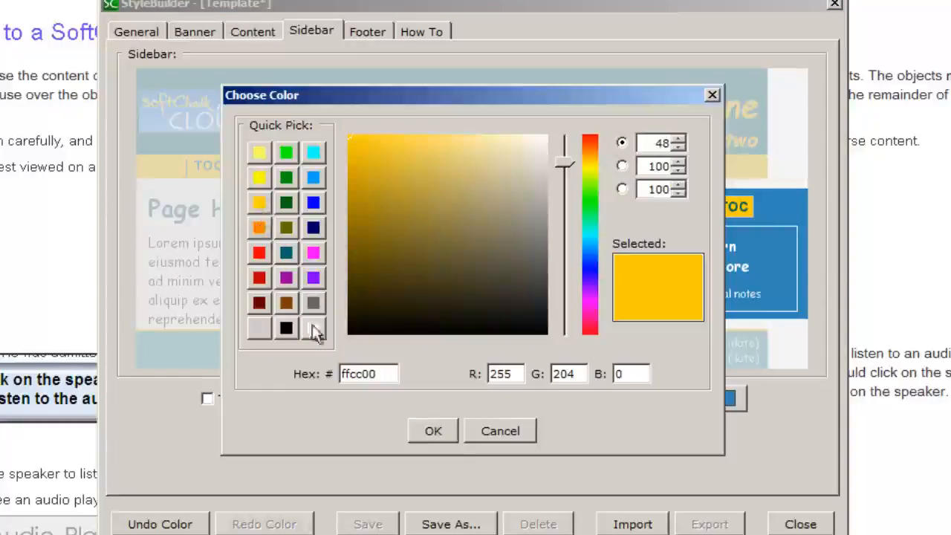
click(447, 437)
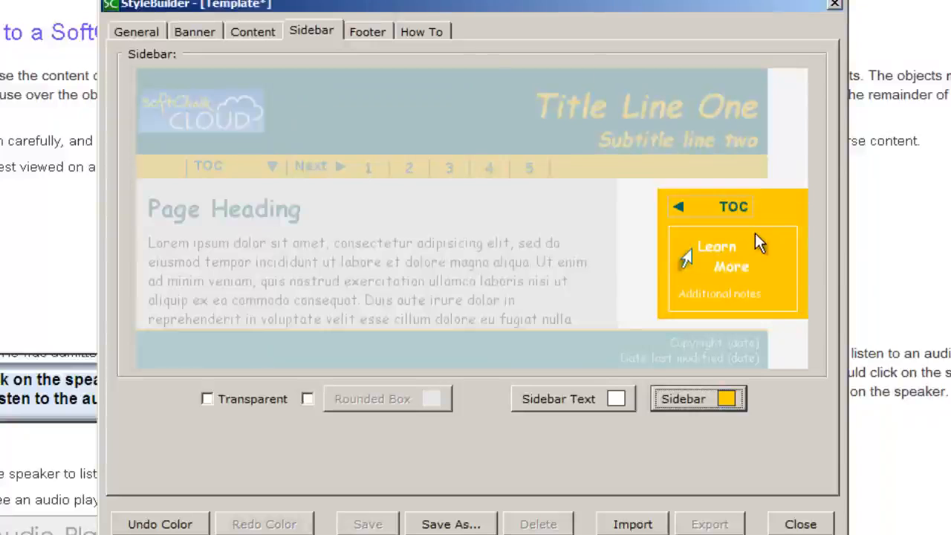
Step: Set the sidebar's text colour to dark teal from the quick-pick colours
click(553, 405)
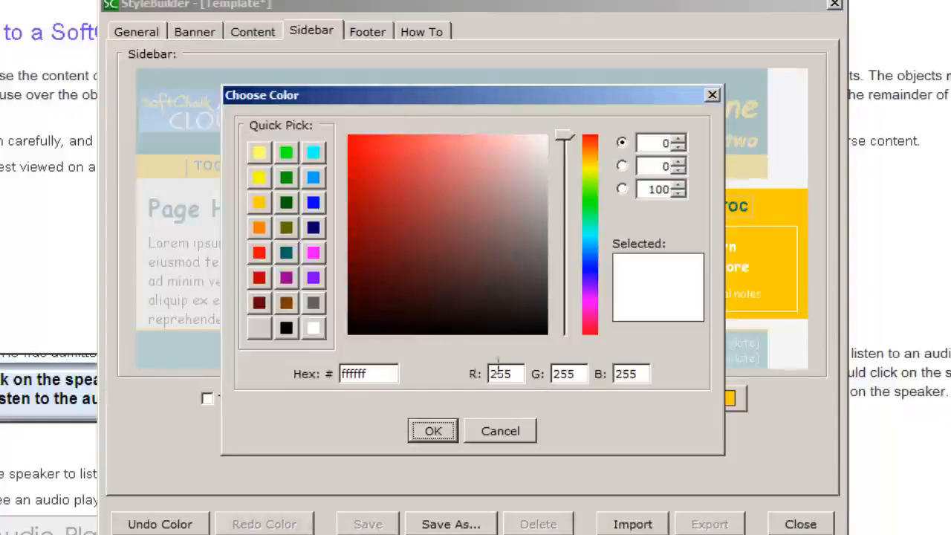
click(285, 252)
click(438, 431)
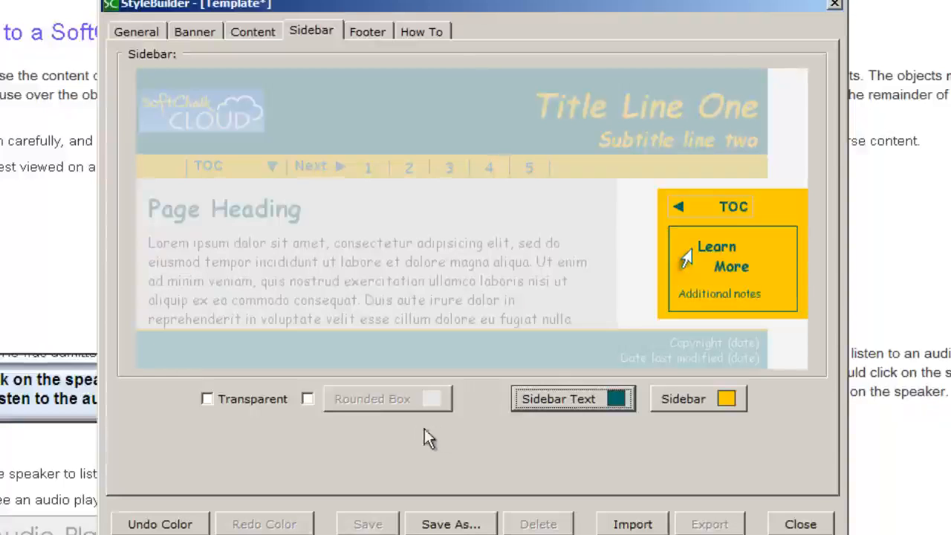
Step: Try the rounded box around the sidebar notes, and switch it back off
click(307, 399)
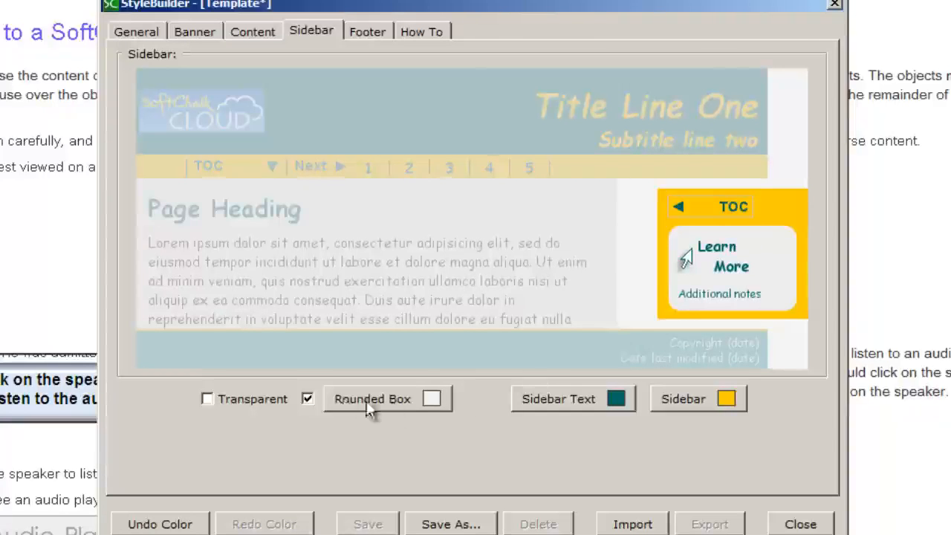
click(306, 398)
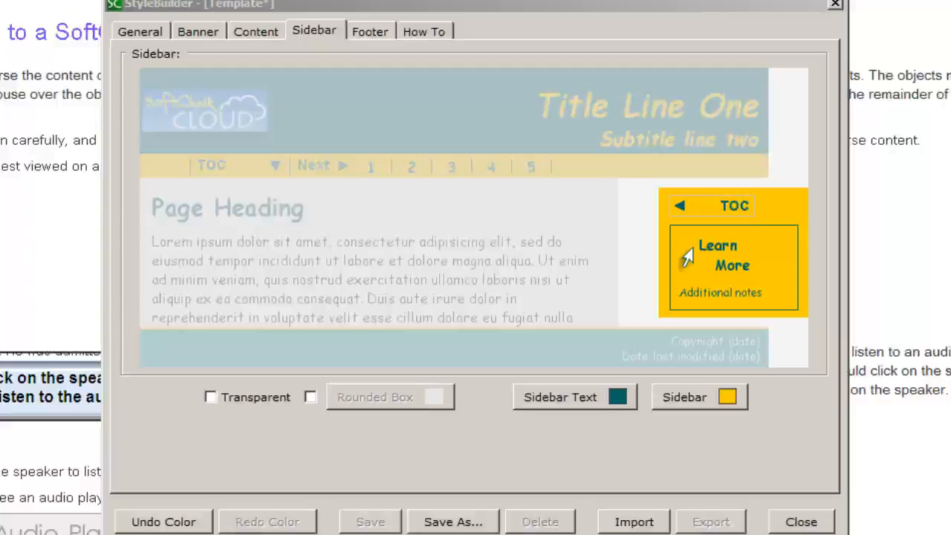
Step: Review the footer's texture choices, keep Color, try the top and bottom borders, and switch both borders off
click(369, 33)
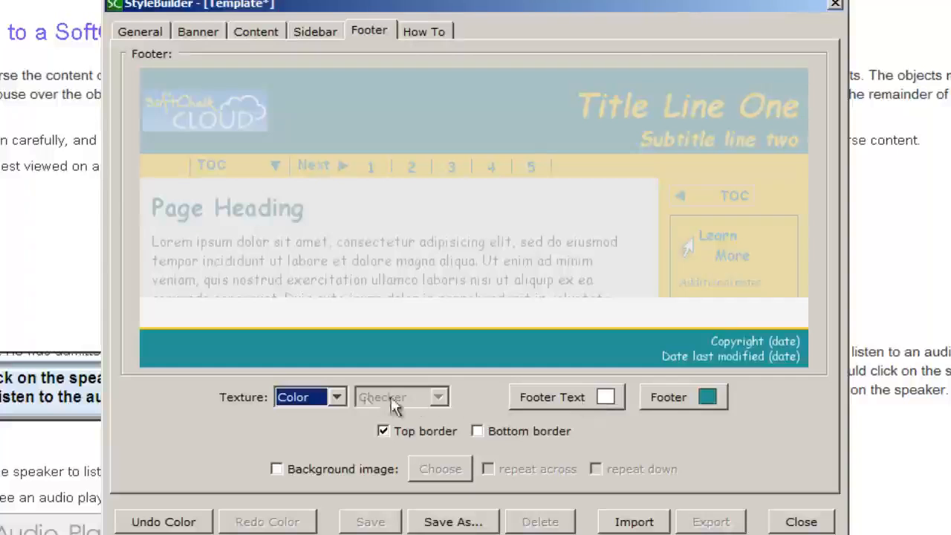
click(335, 396)
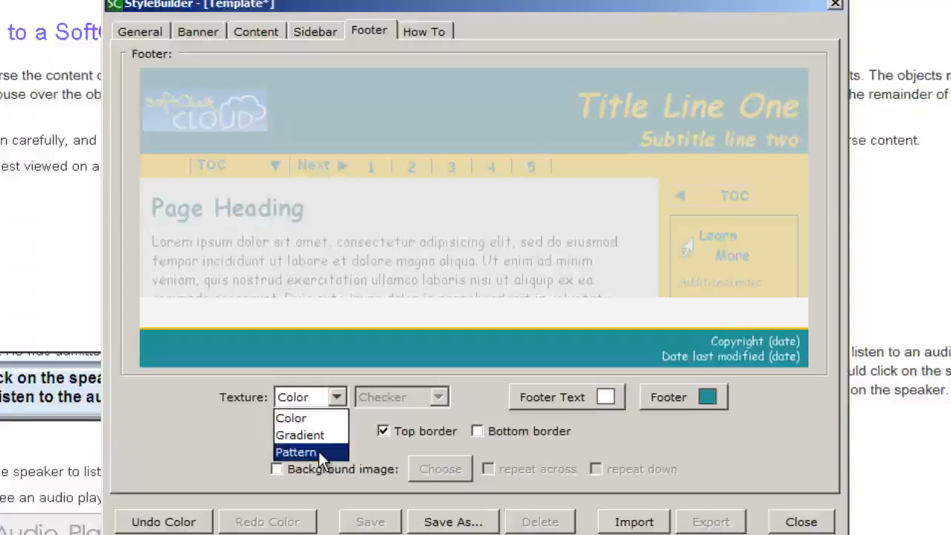
click(315, 395)
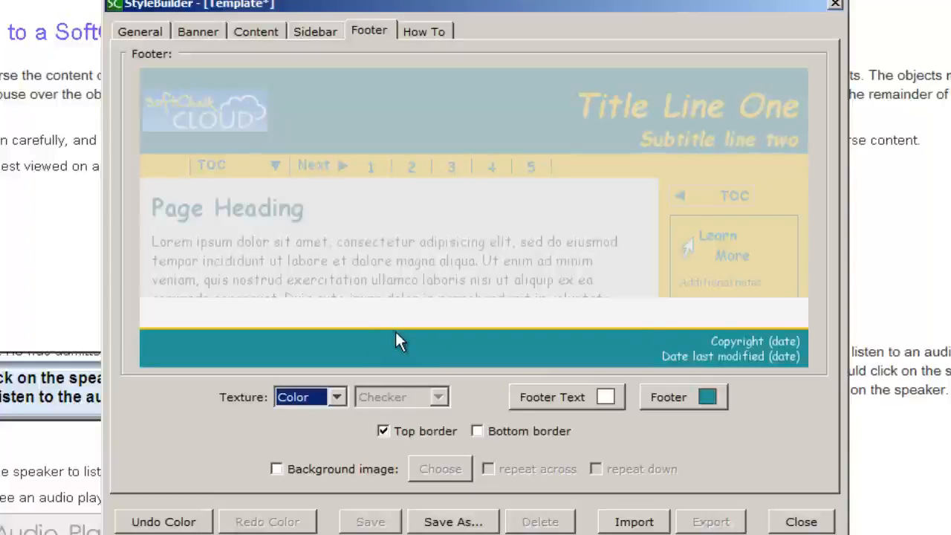
click(382, 431)
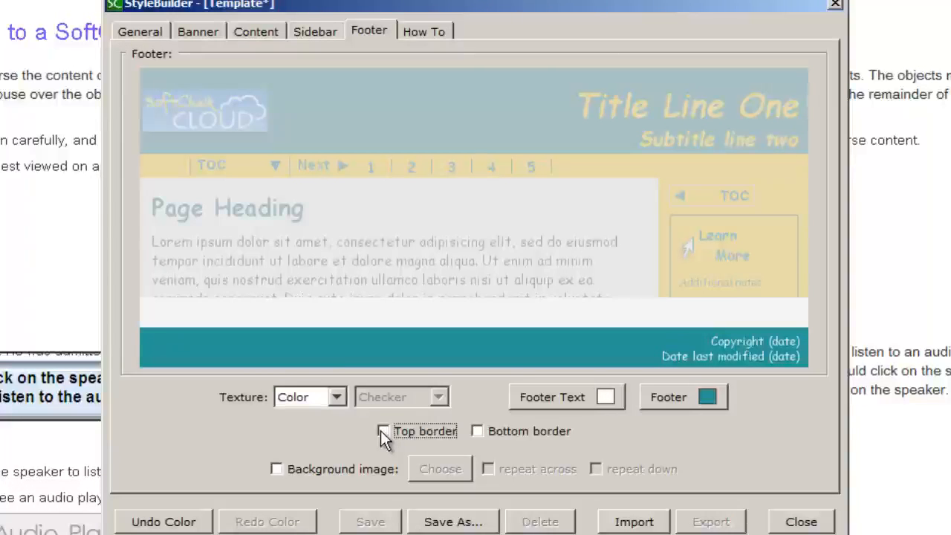
click(477, 430)
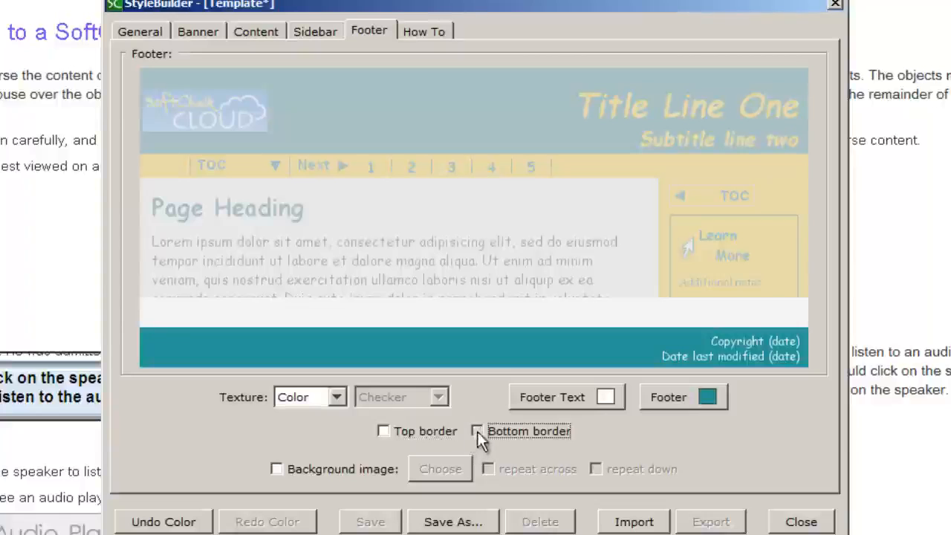
click(388, 432)
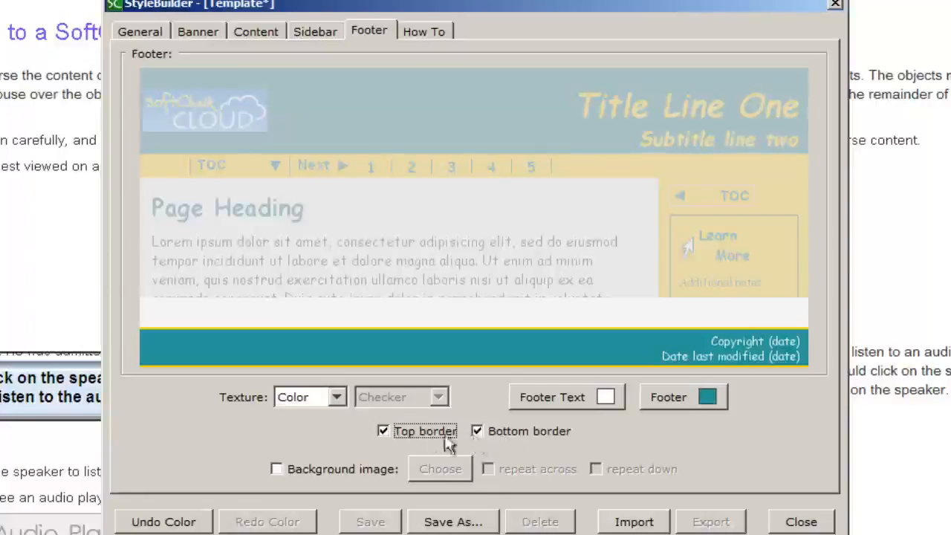
click(477, 432)
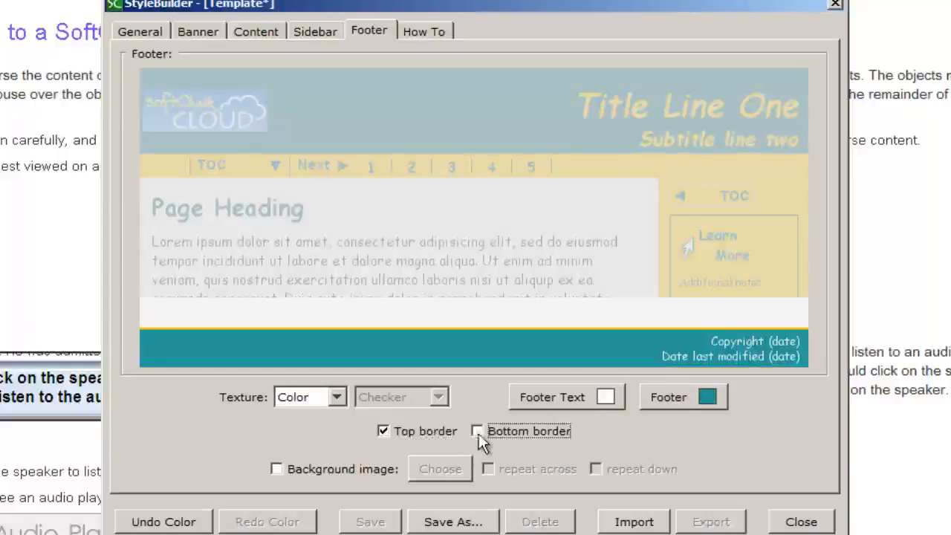
click(384, 430)
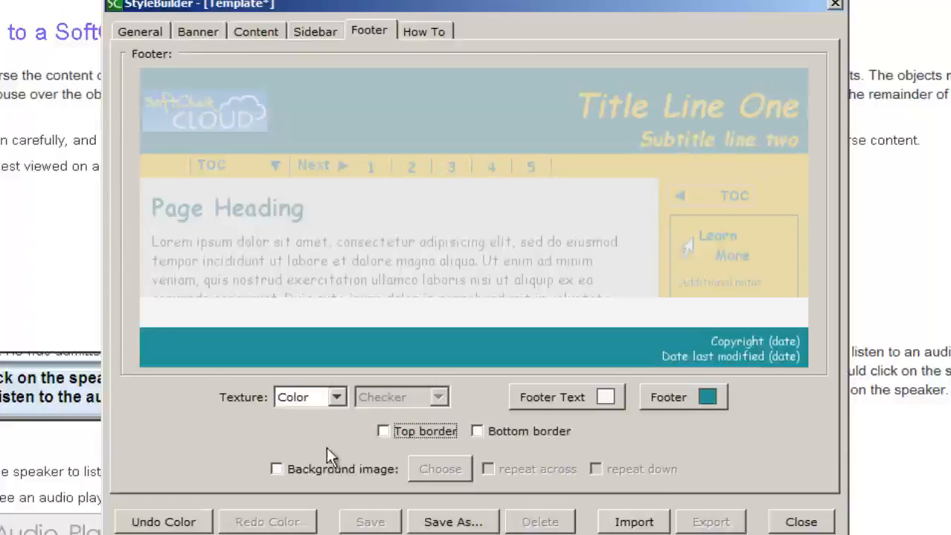
Step: Enable a background image for the footer and use CloudLogo125x43.jpg from the Pictures folder
click(280, 469)
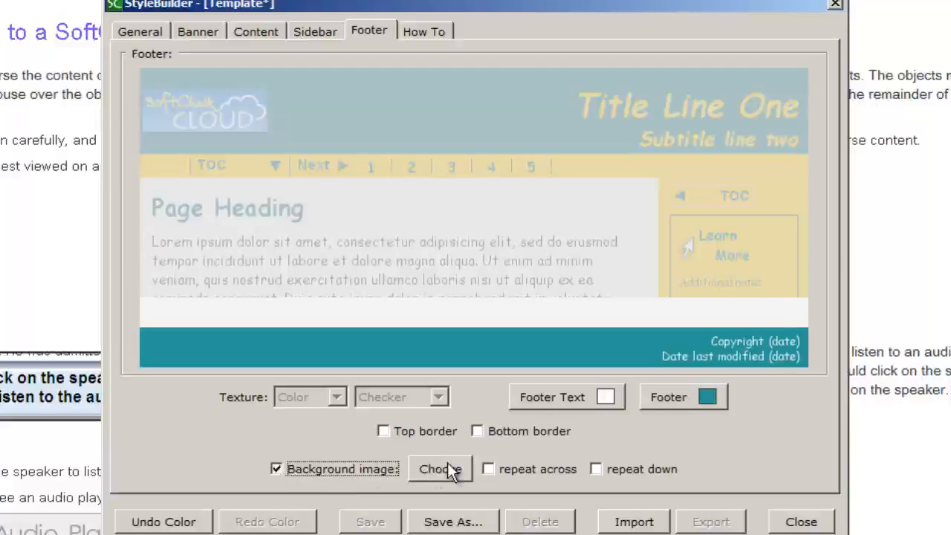
click(444, 469)
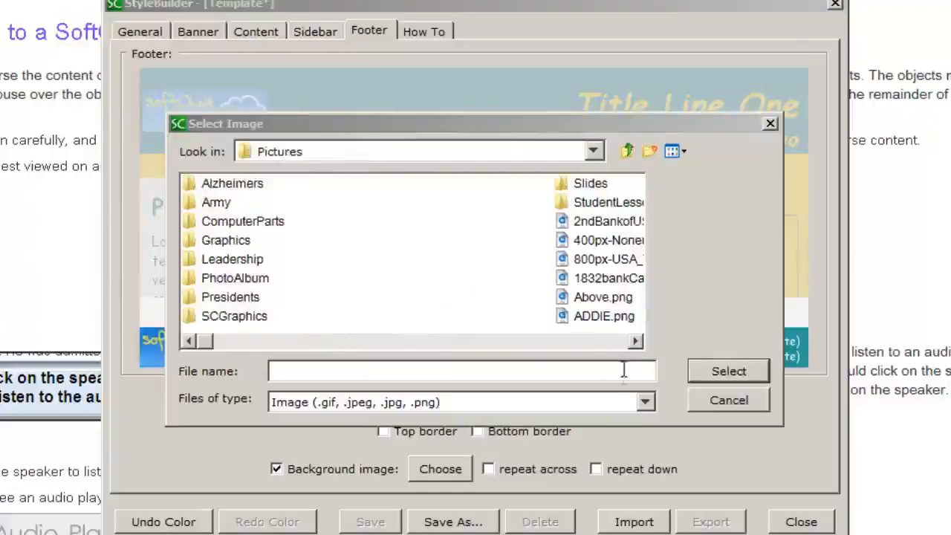
click(637, 339)
click(636, 340)
click(637, 340)
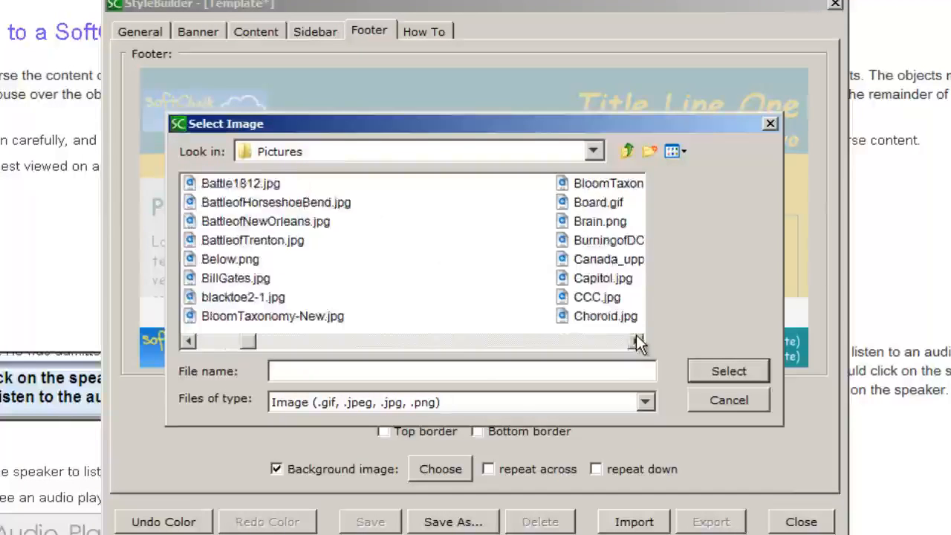
click(637, 340)
click(636, 340)
click(308, 260)
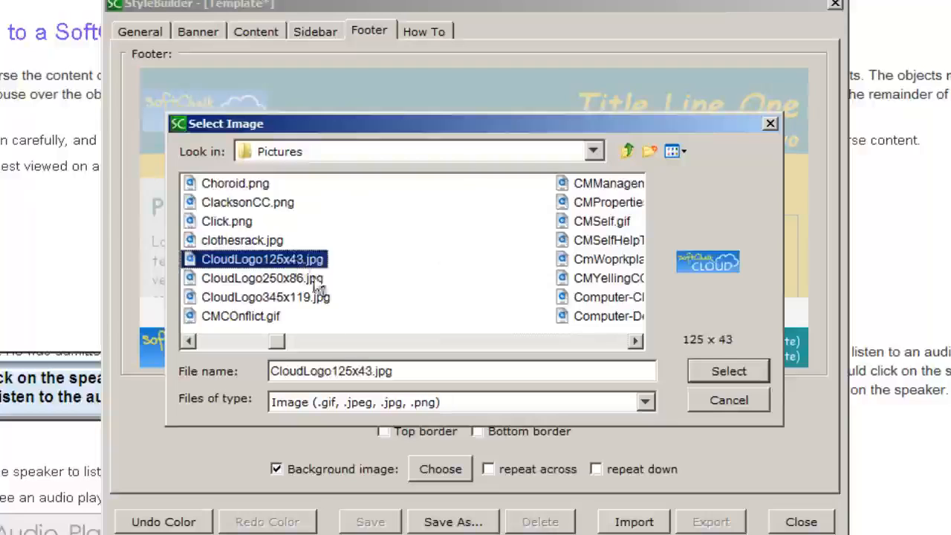
click(718, 370)
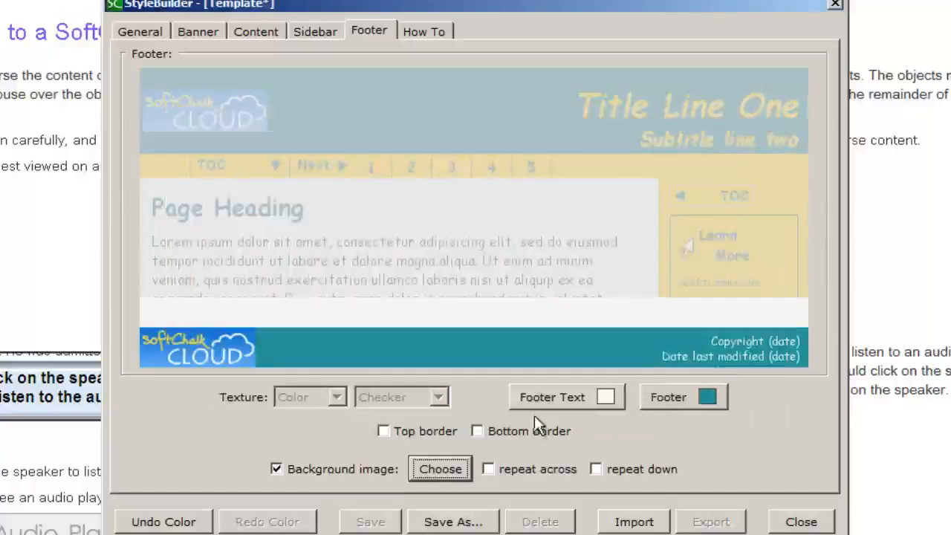
Step: Try repeating the footer's background image across, and switch the repetition back off
click(490, 469)
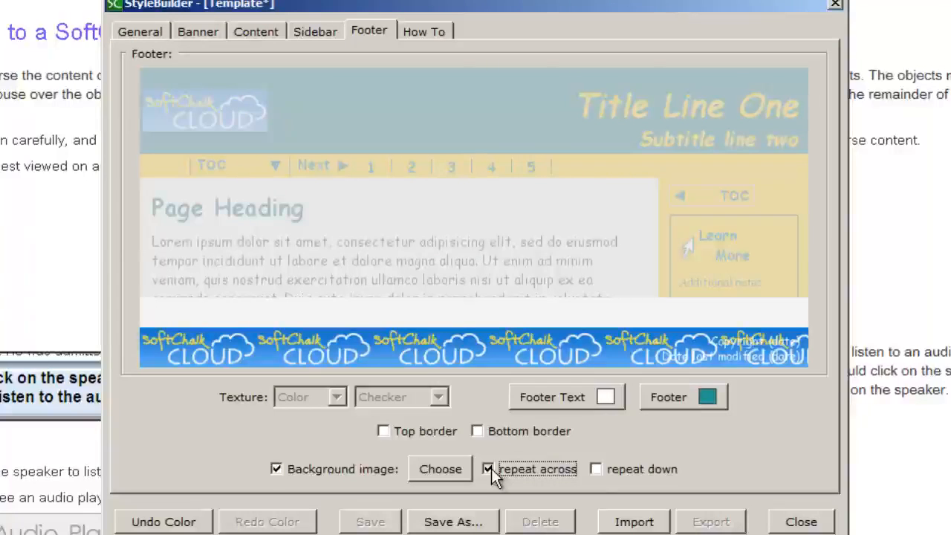
click(491, 468)
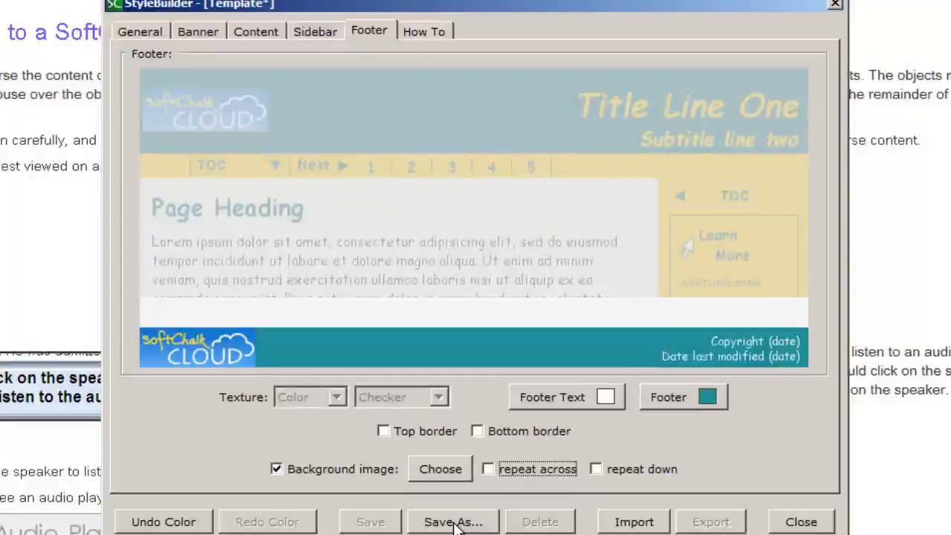
Step: Save the customized template under the style name "MyFirst style" and close StyleBuilder
click(454, 522)
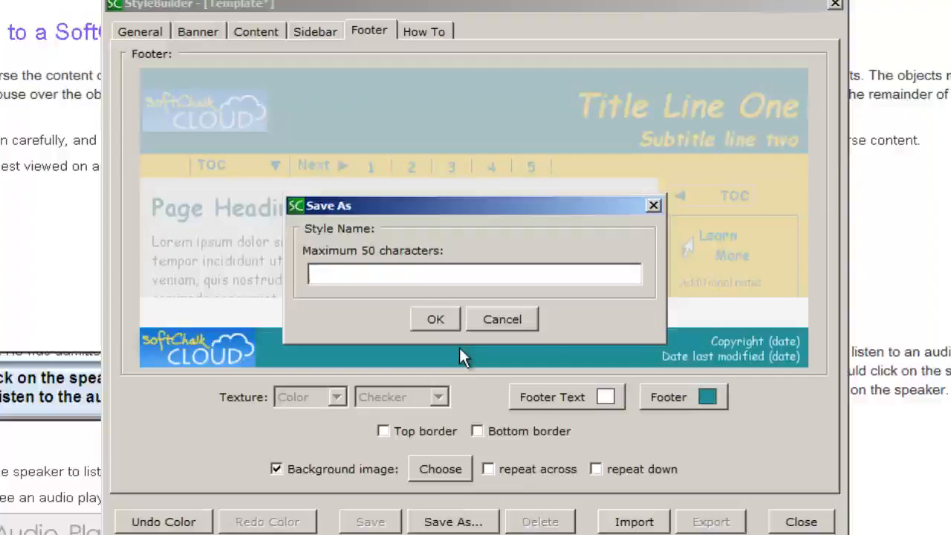
text(MyFirst style)
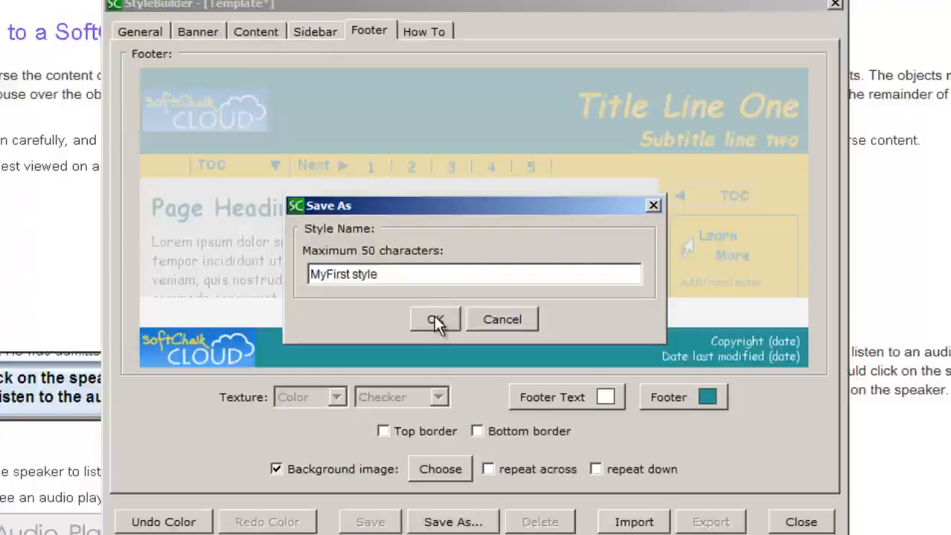
click(435, 319)
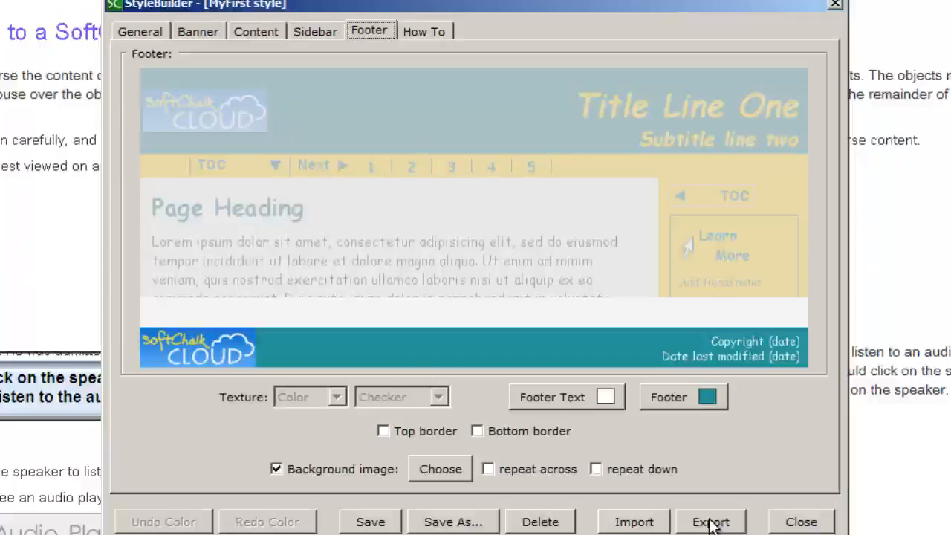
click(802, 522)
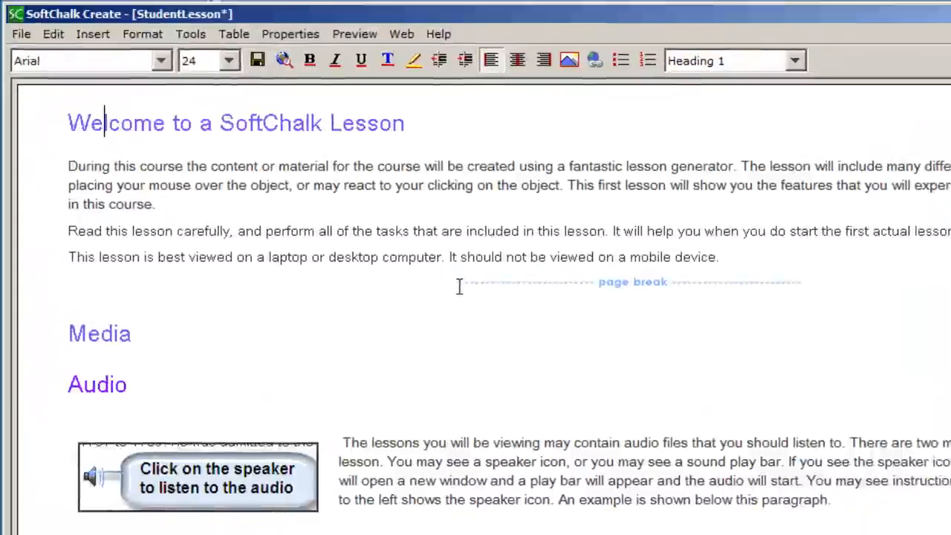
Step: Open the lesson's style properties and select the custom style under Personal Styles
click(289, 34)
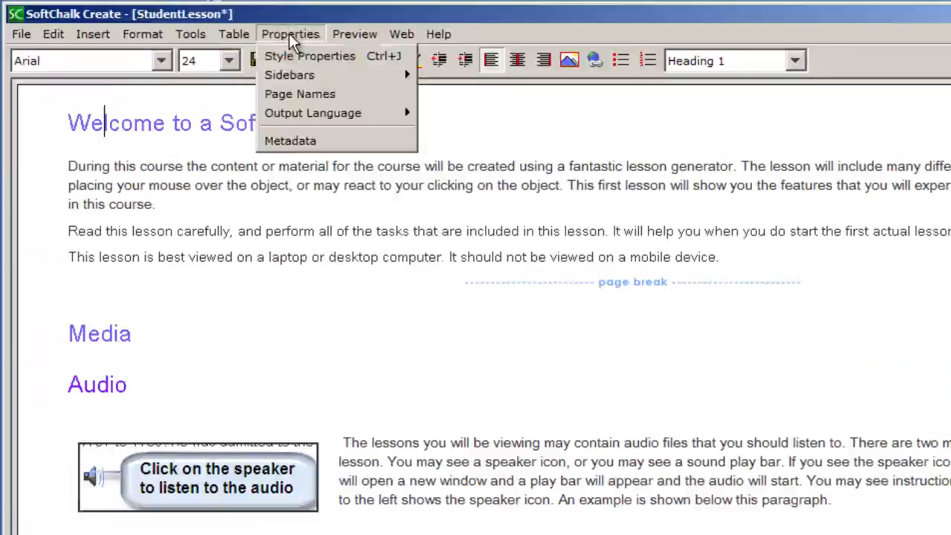
click(301, 63)
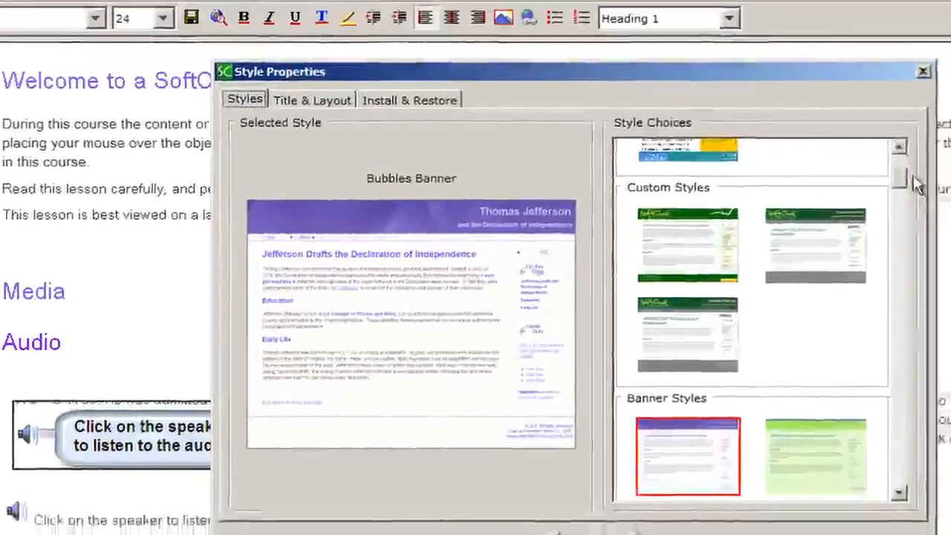
drag(901, 174, 902, 151)
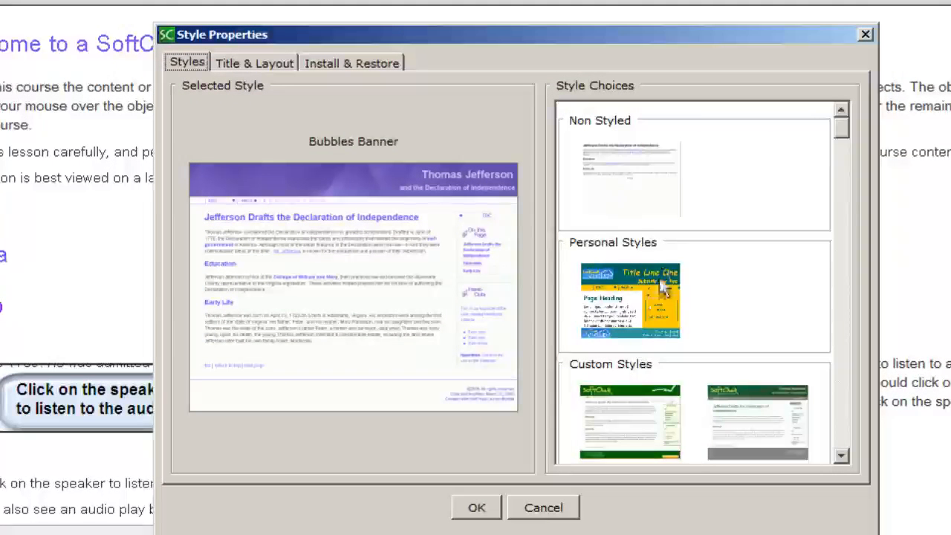
click(658, 303)
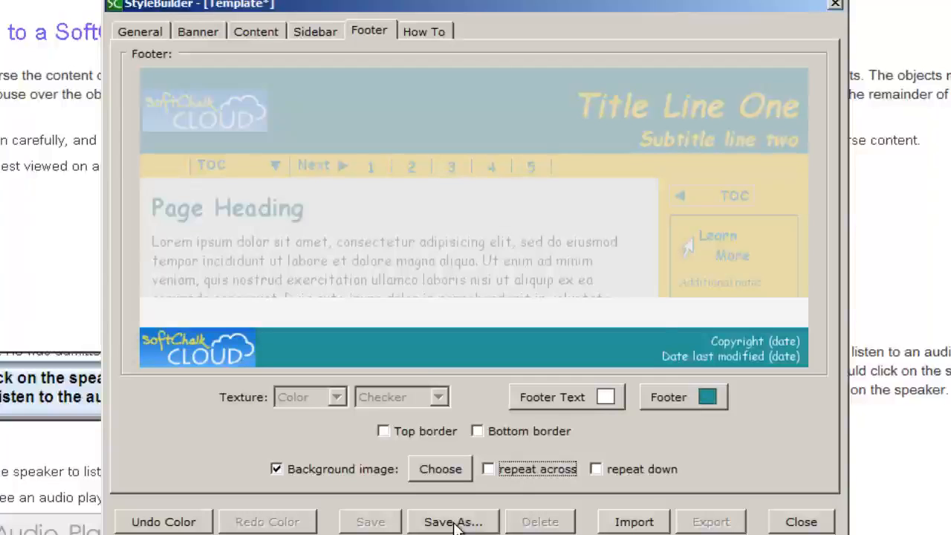
Step: Save the template as a new style named "MyFirst style", and leave StyleBuilder for the lesson
click(453, 521)
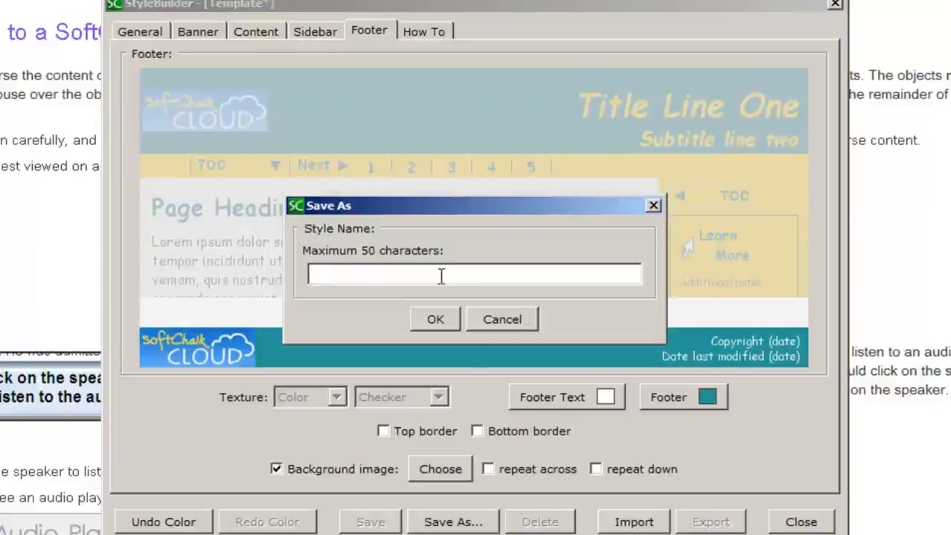
text(MyFirst style)
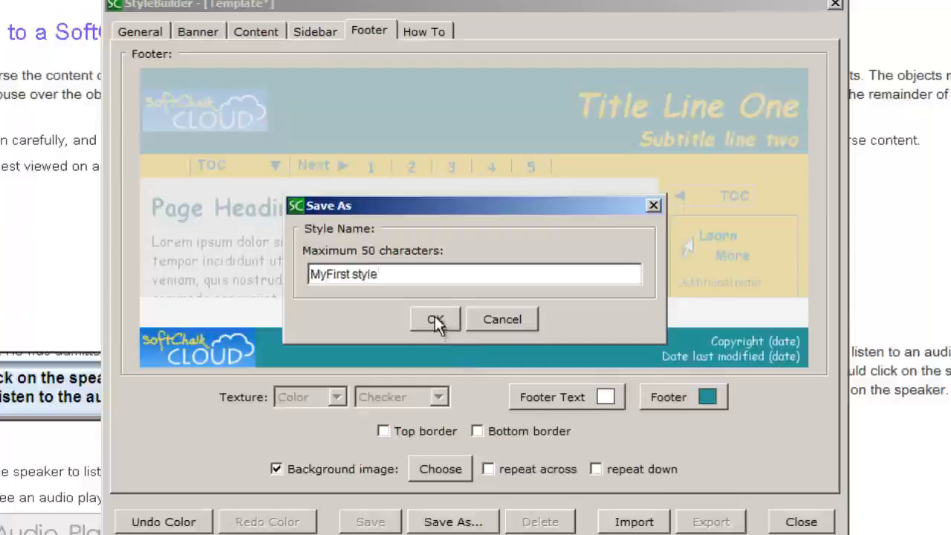
click(435, 319)
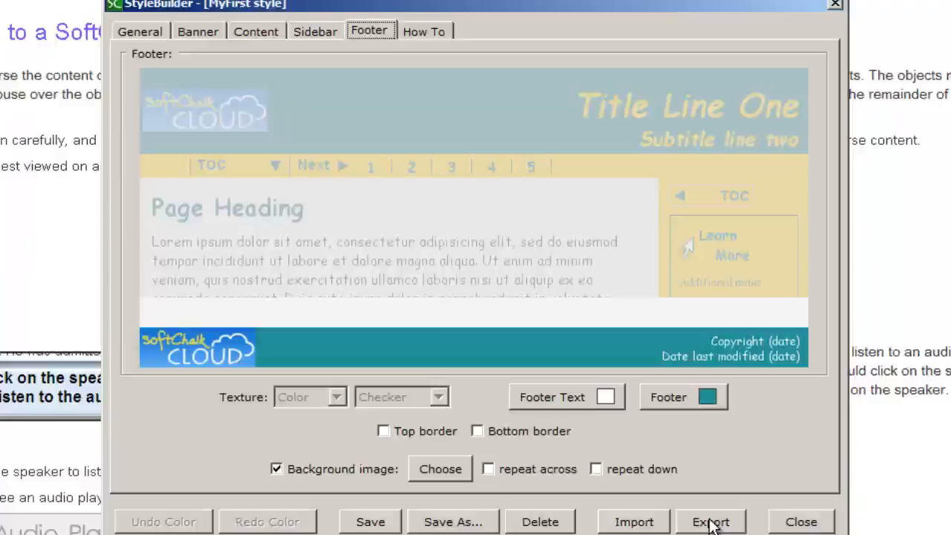
click(802, 522)
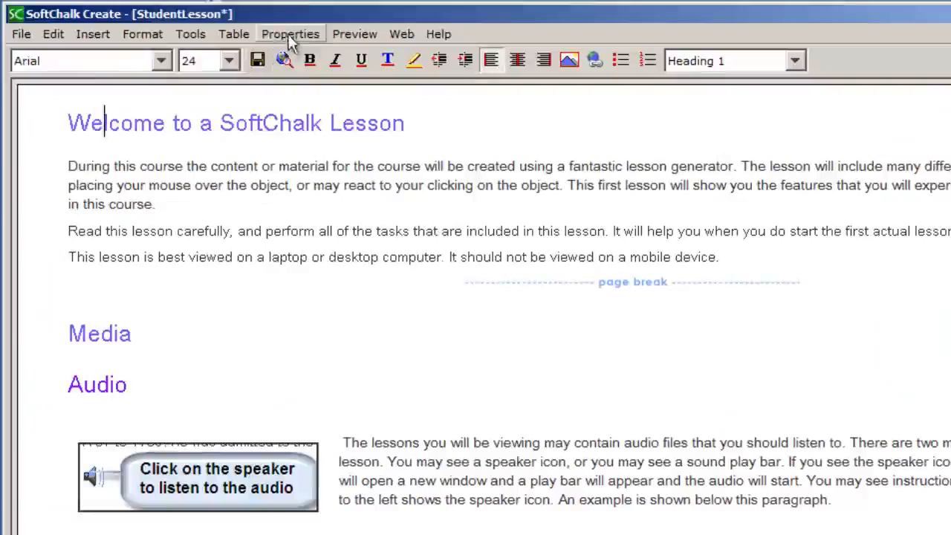
Step: Select the personal style "MyFirst style" for the lesson in its style properties
click(289, 34)
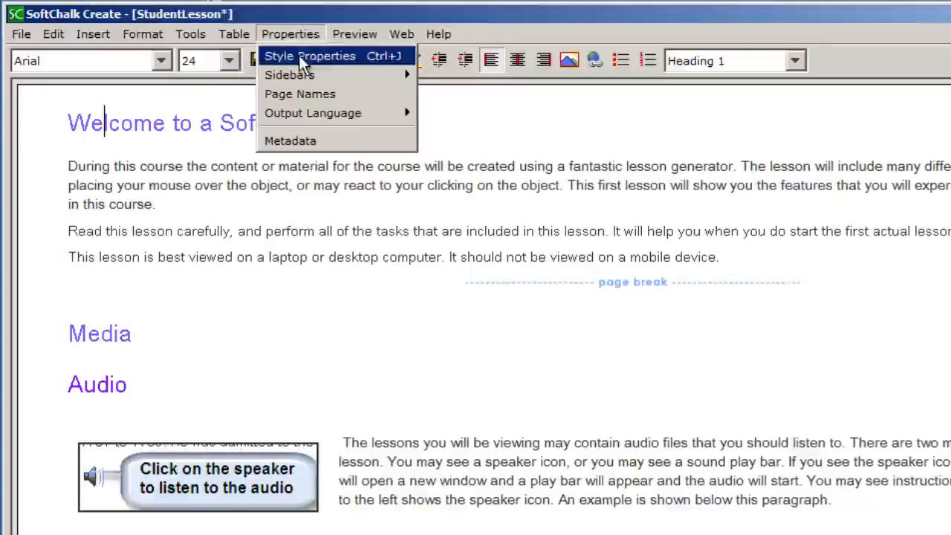
click(303, 56)
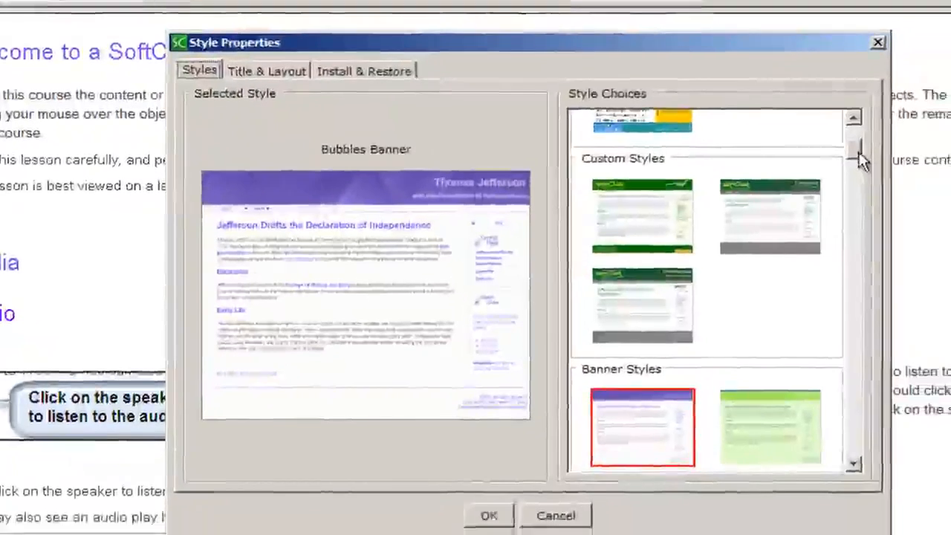
drag(858, 152, 846, 114)
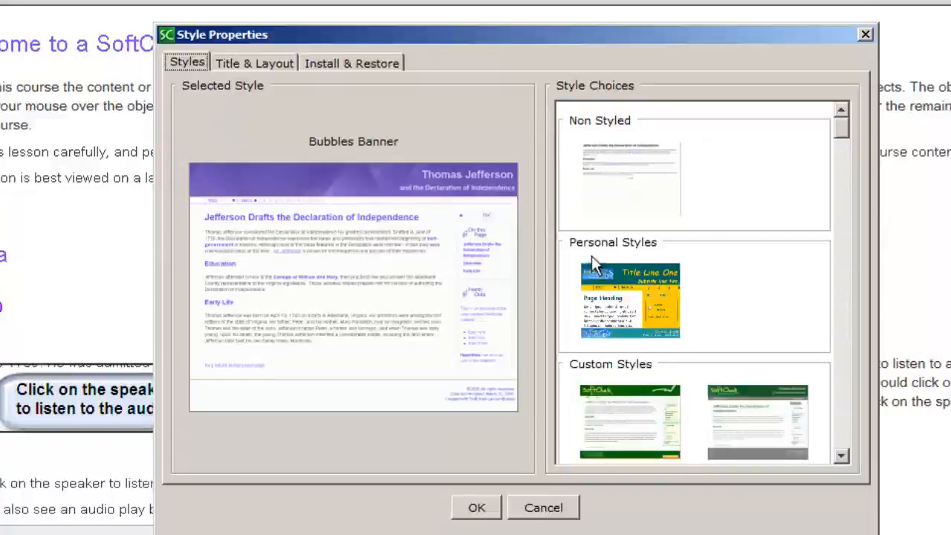
click(656, 297)
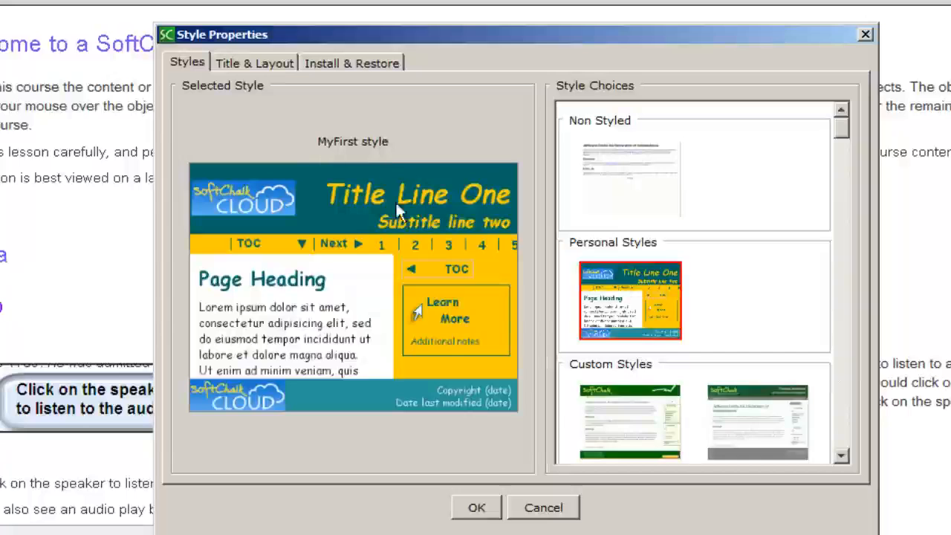